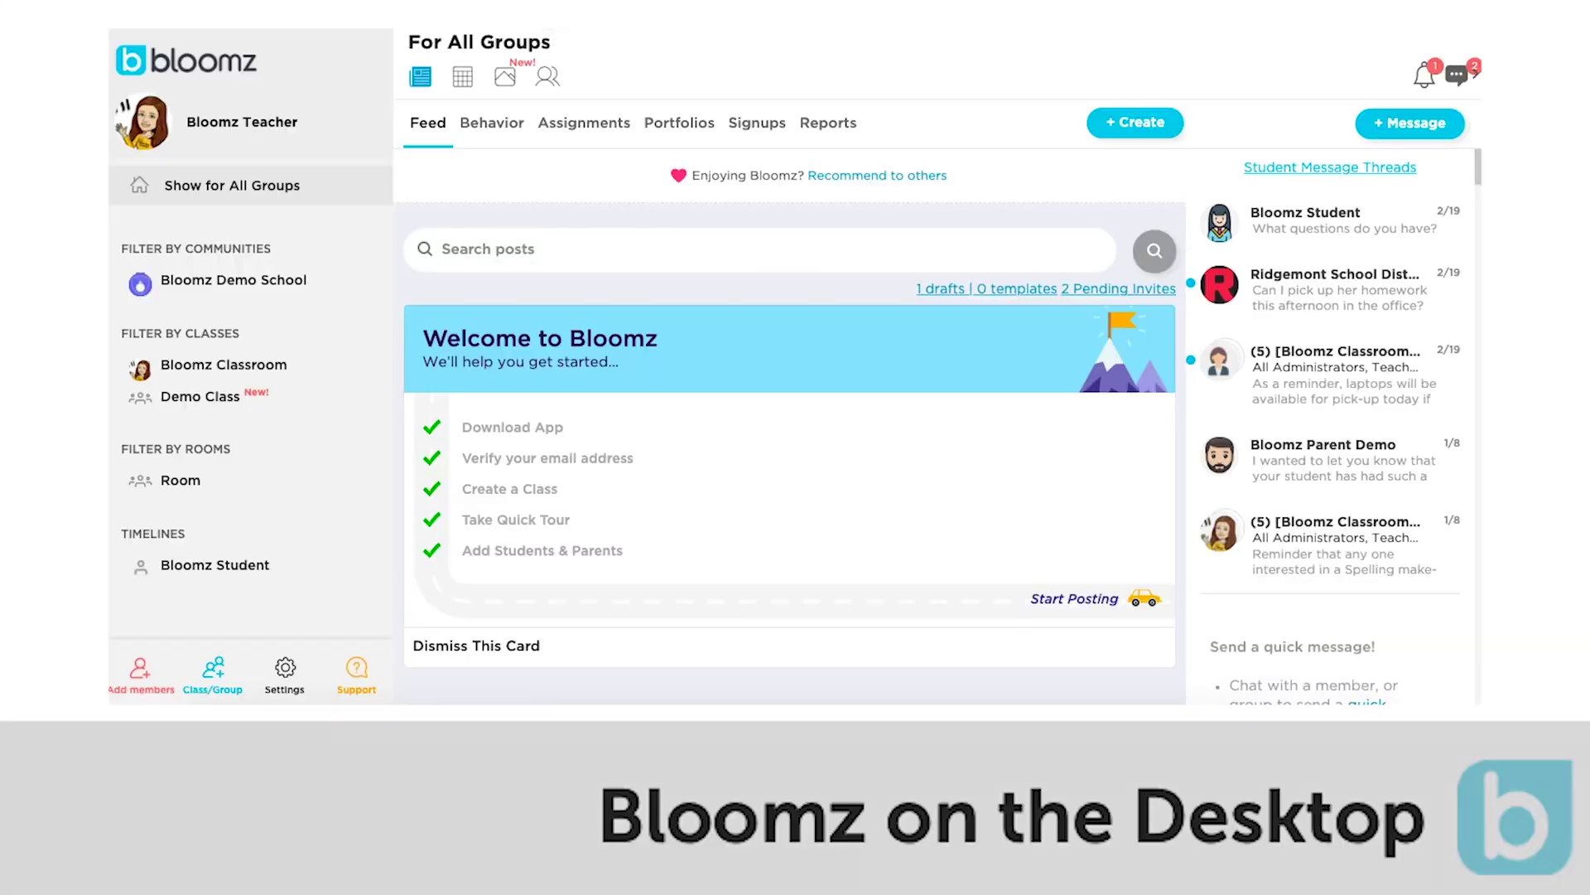
Step: Browse the combined feed for all groups, and filter by Bloomz Classroom to look through its class updates
{"action": "scroll", "coordinate": [795, 257], "scroll_direction": "down", "scroll_amount": 3}
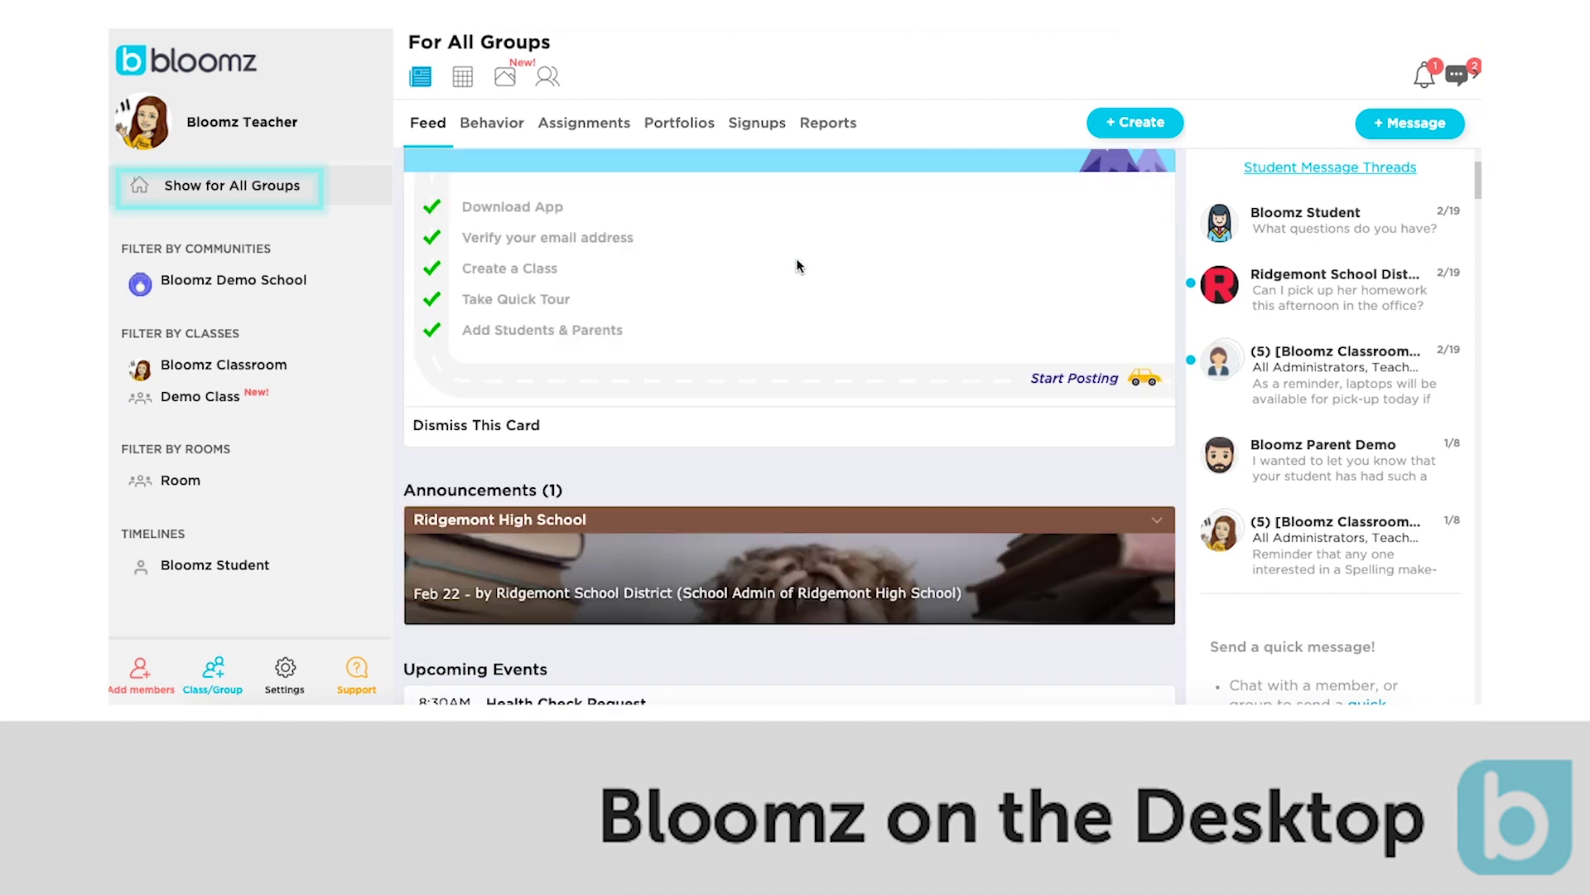
{"action": "scroll", "coordinate": [796, 264], "scroll_direction": "down", "scroll_amount": 10}
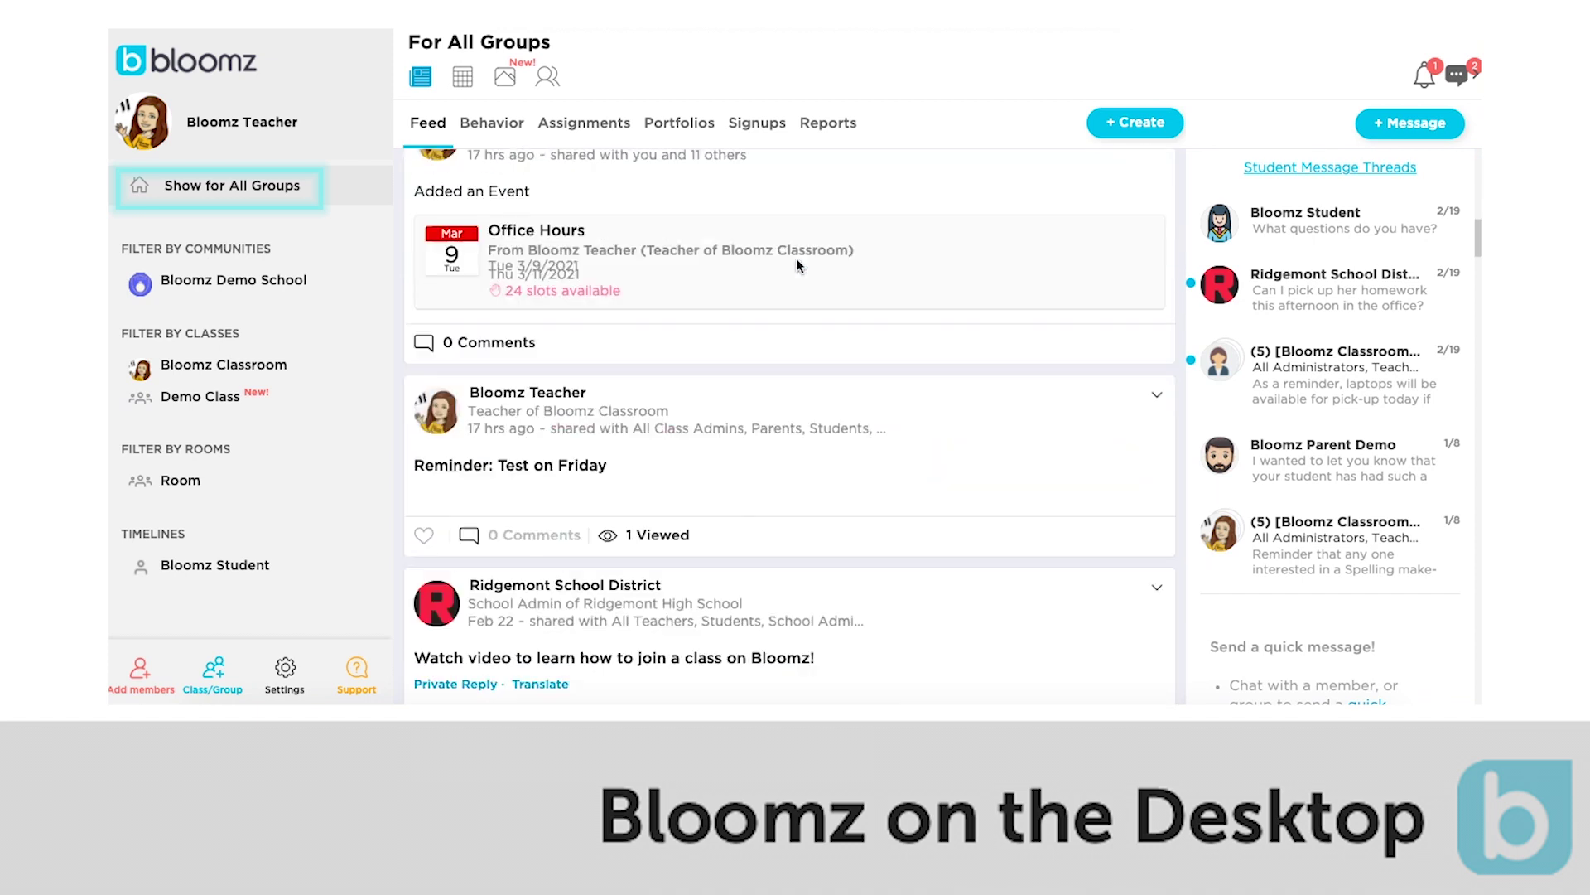
{"action": "scroll", "coordinate": [798, 264], "scroll_direction": "down", "scroll_amount": 5}
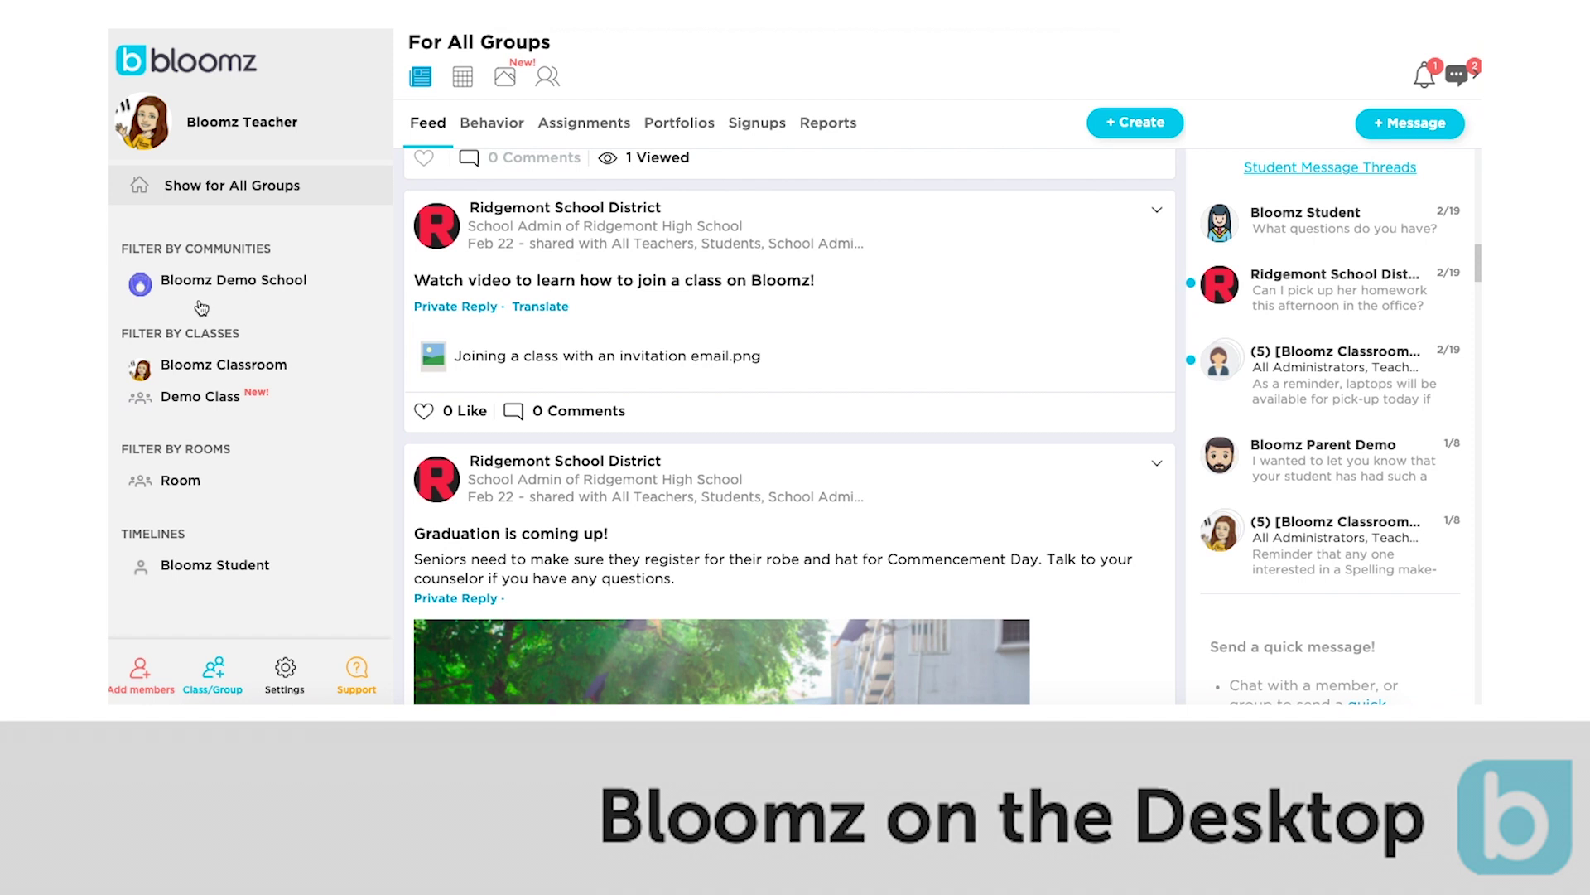
{"action": "left_click", "coordinate": [207, 367]}
{"action": "scroll", "coordinate": [727, 281], "scroll_direction": "down", "scroll_amount": 7}
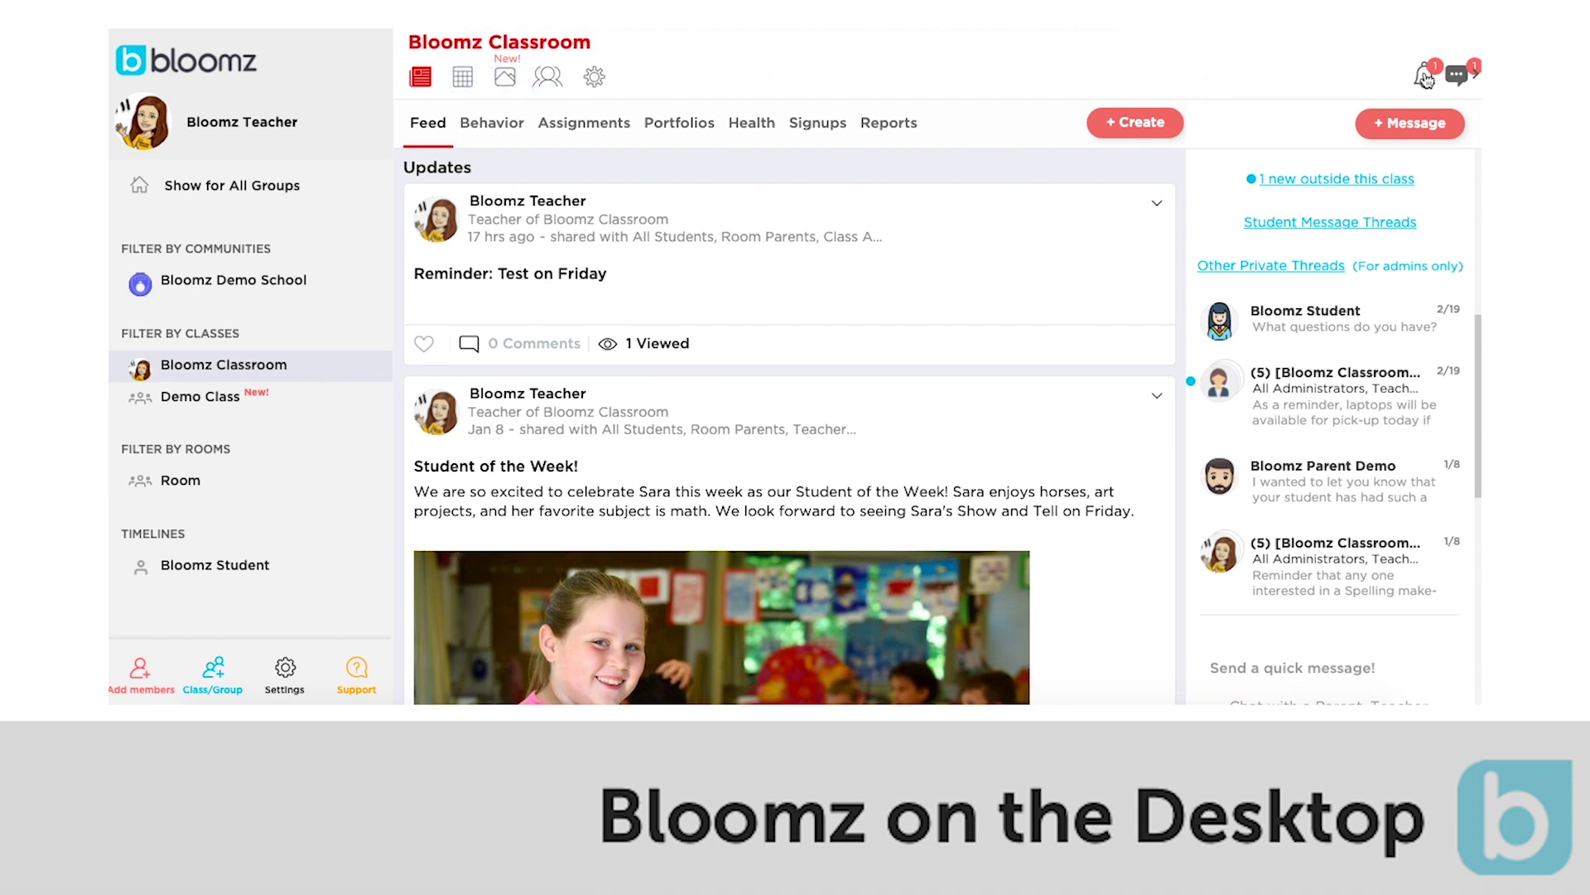
Step: Publish the tutoring session picture and the student's annotated award screen submission from the pending notifications
{"action": "left_click", "coordinate": [1425, 74]}
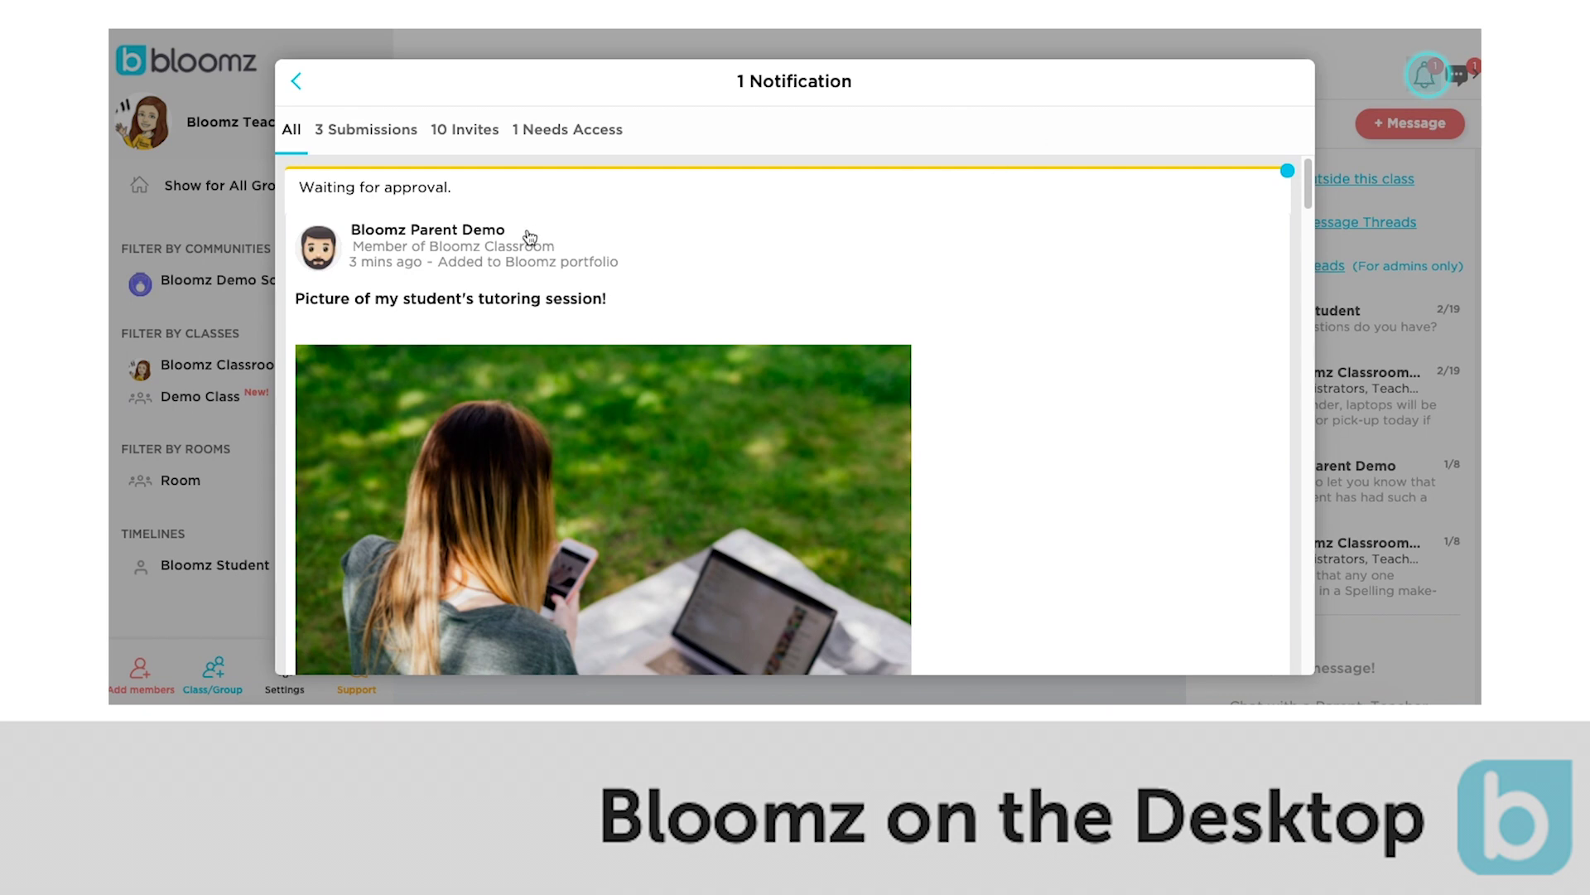
{"action": "scroll", "coordinate": [592, 265], "scroll_direction": "down", "scroll_amount": 5}
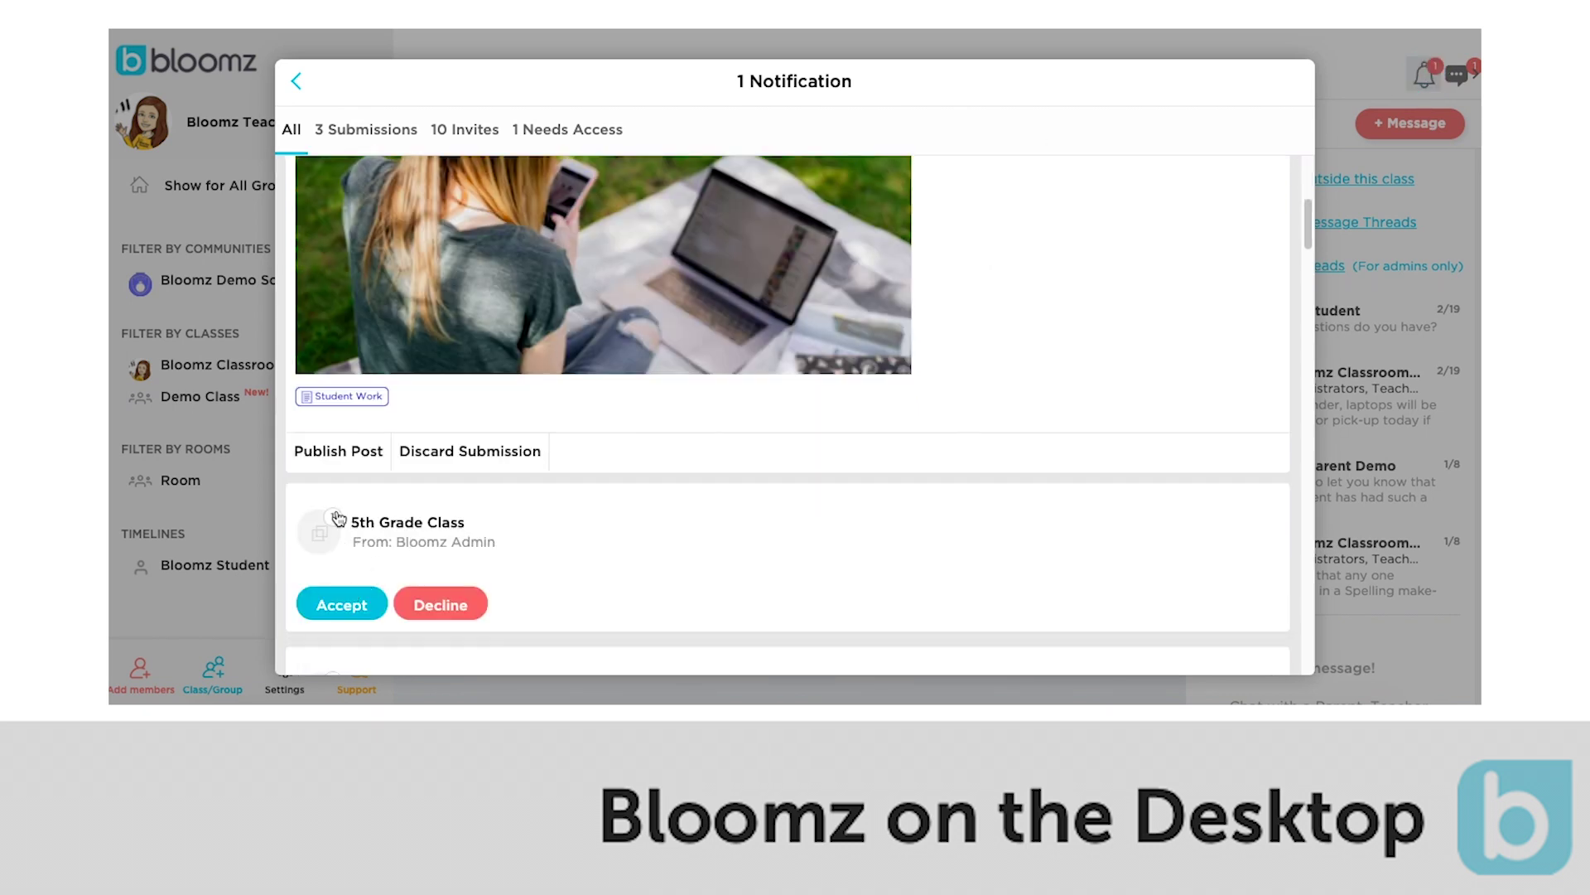
{"action": "left_click", "coordinate": [330, 450]}
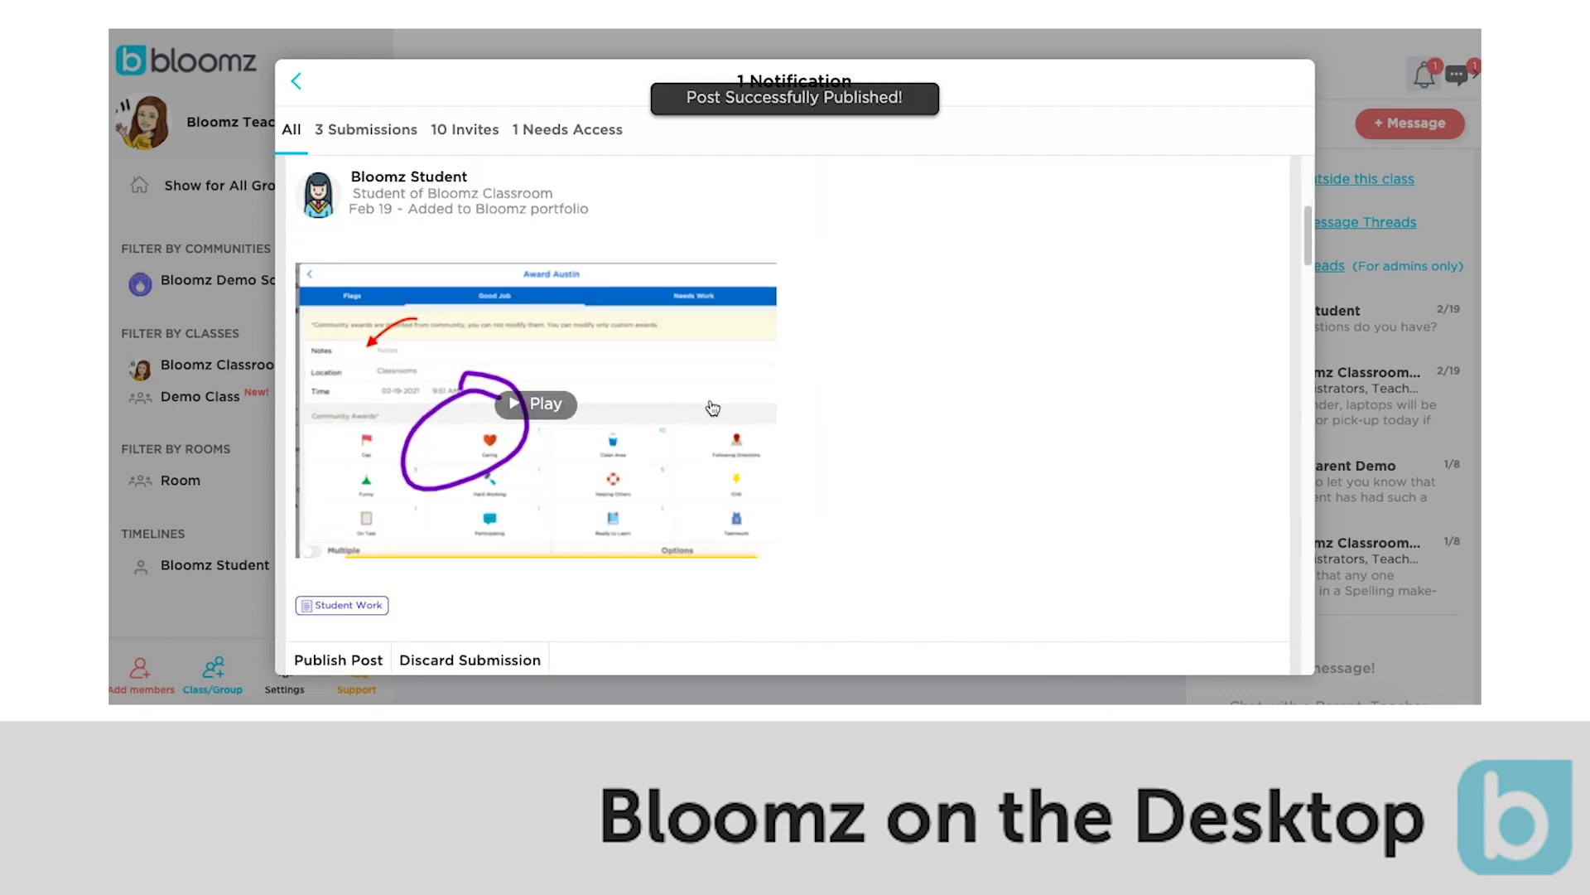
{"action": "scroll", "coordinate": [330, 448], "scroll_direction": "down", "scroll_amount": 3}
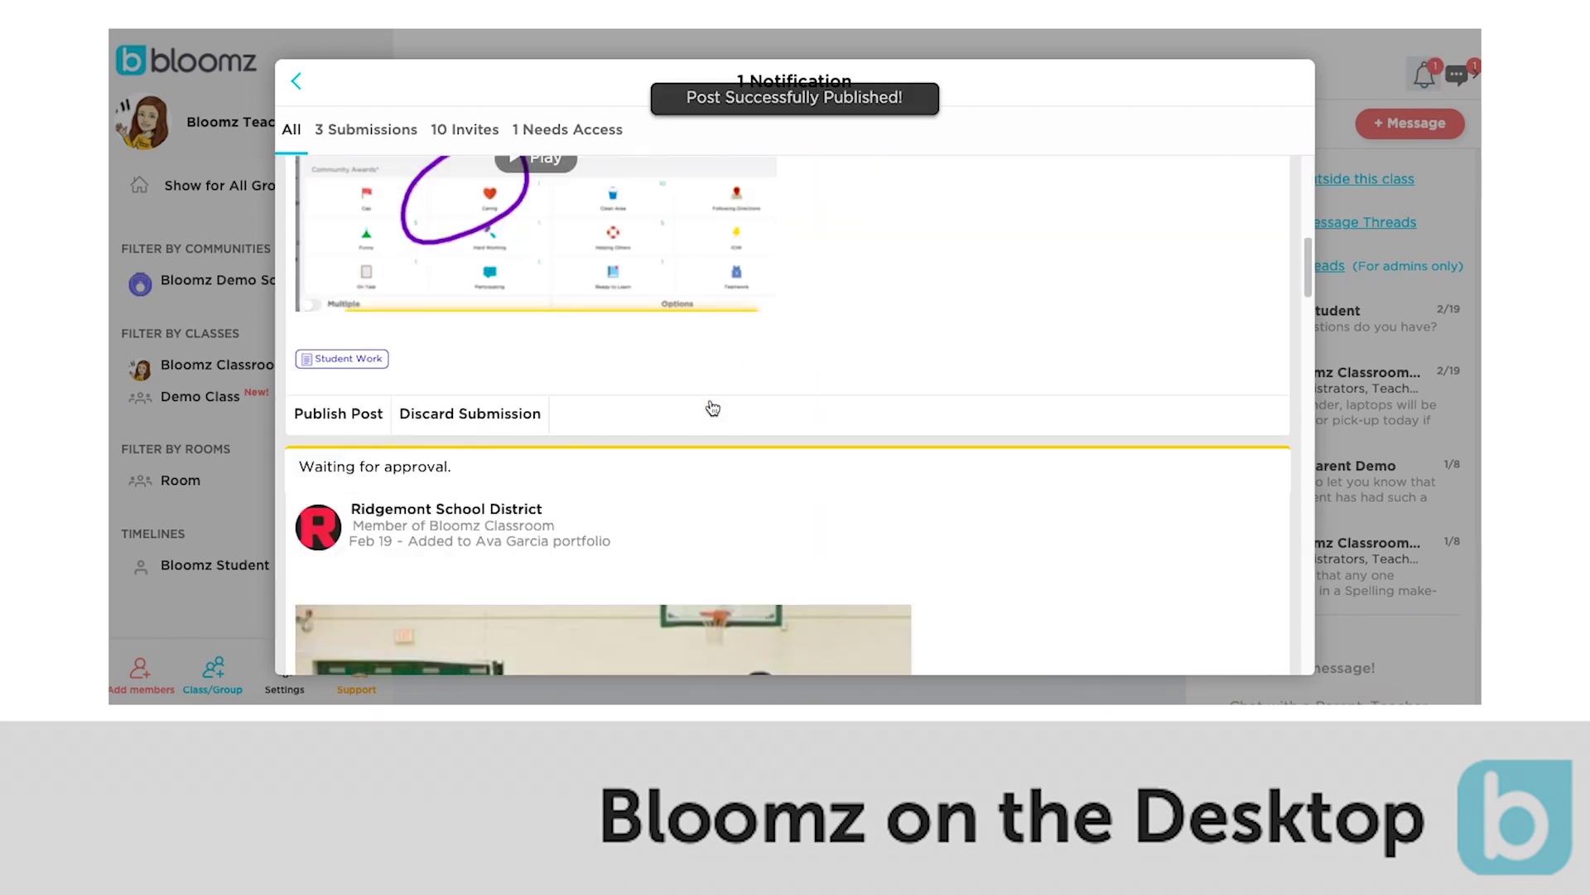
{"action": "left_click", "coordinate": [320, 421]}
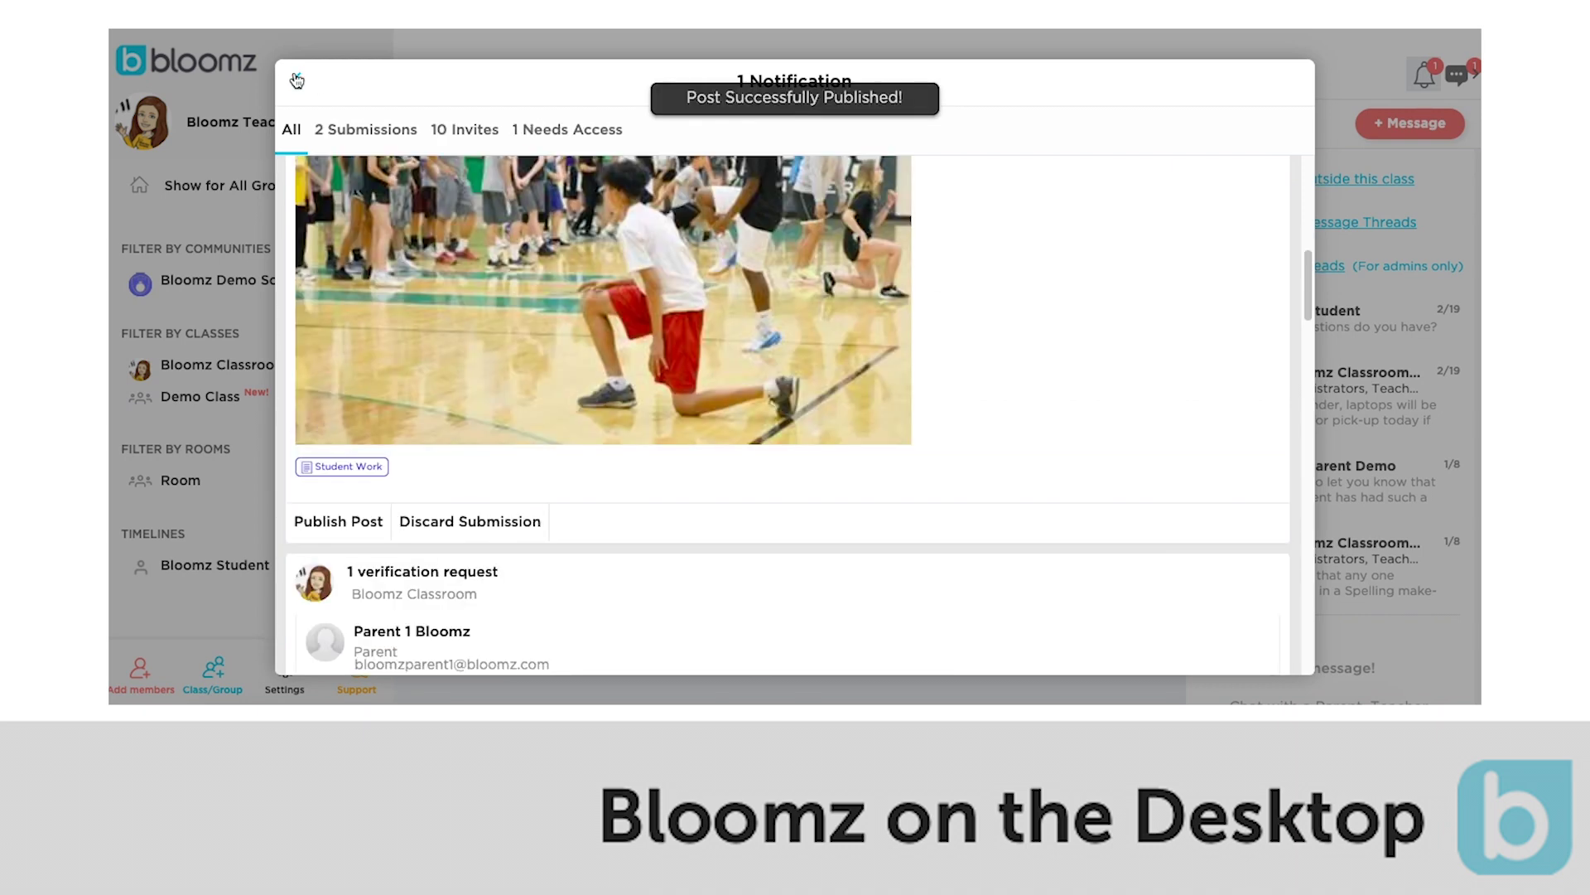
Step: Hide the message threads beside the Bloomz Classroom feed and show them again
{"action": "left_click", "coordinate": [1460, 79]}
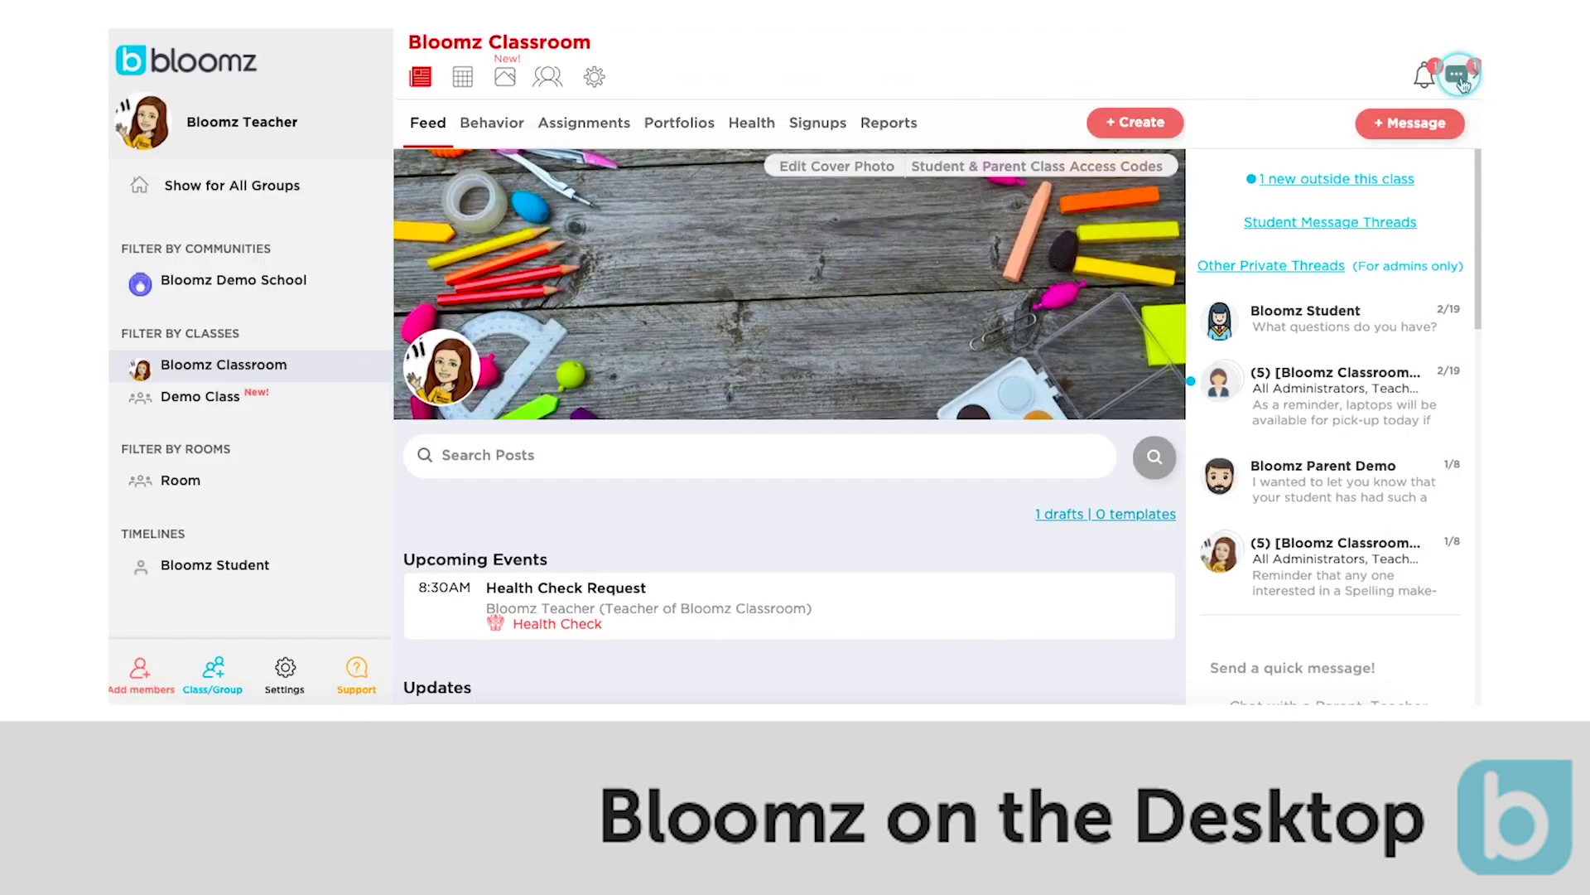
{"action": "left_click", "coordinate": [1459, 78]}
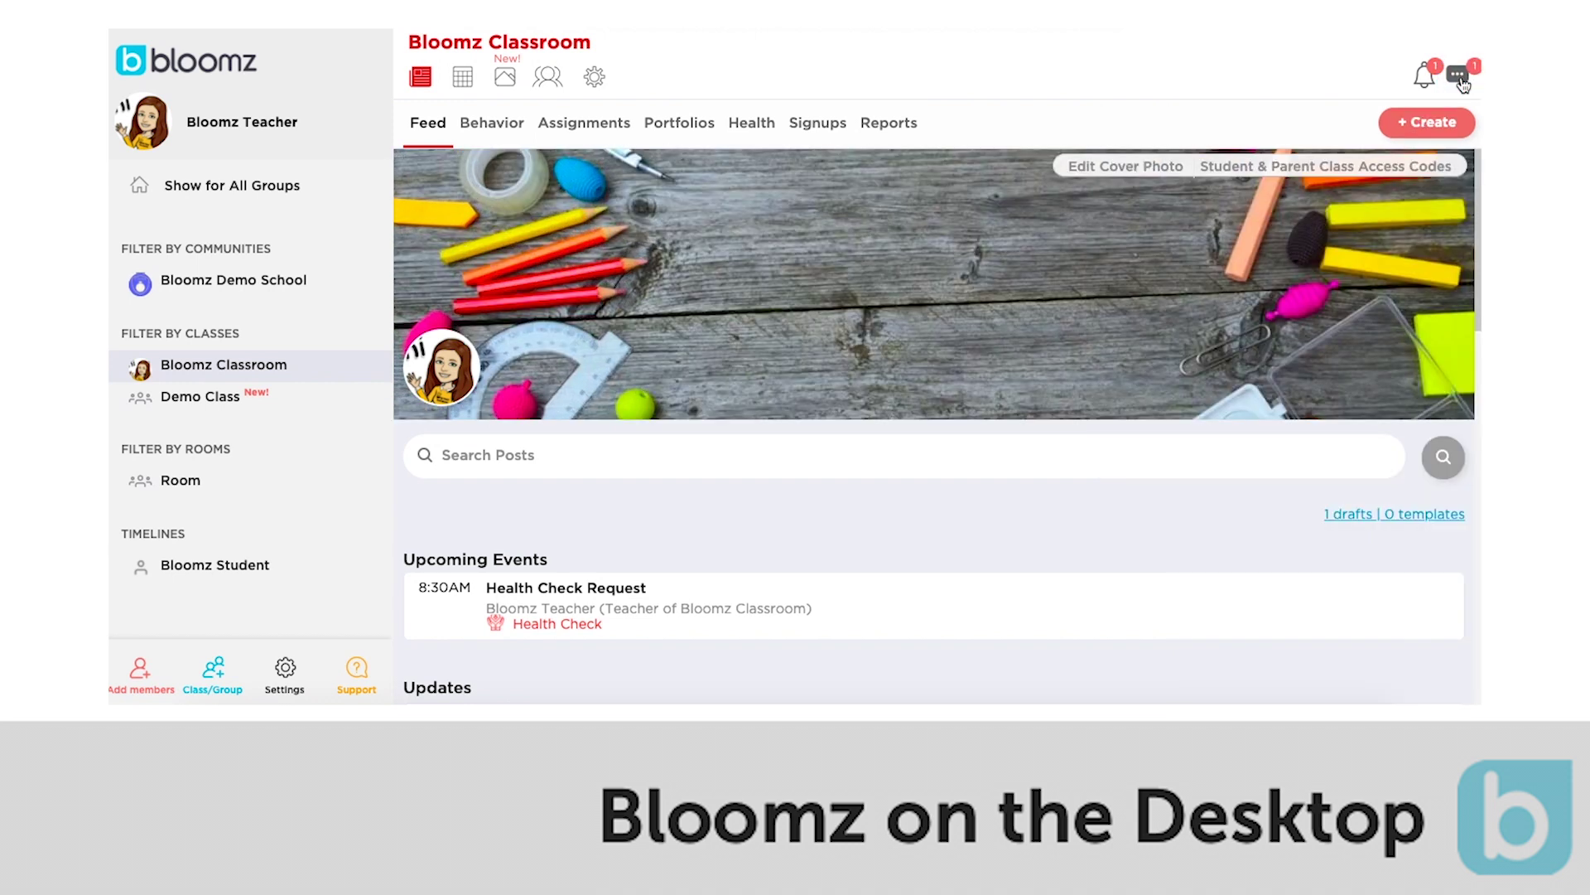
{"action": "left_click", "coordinate": [1459, 78]}
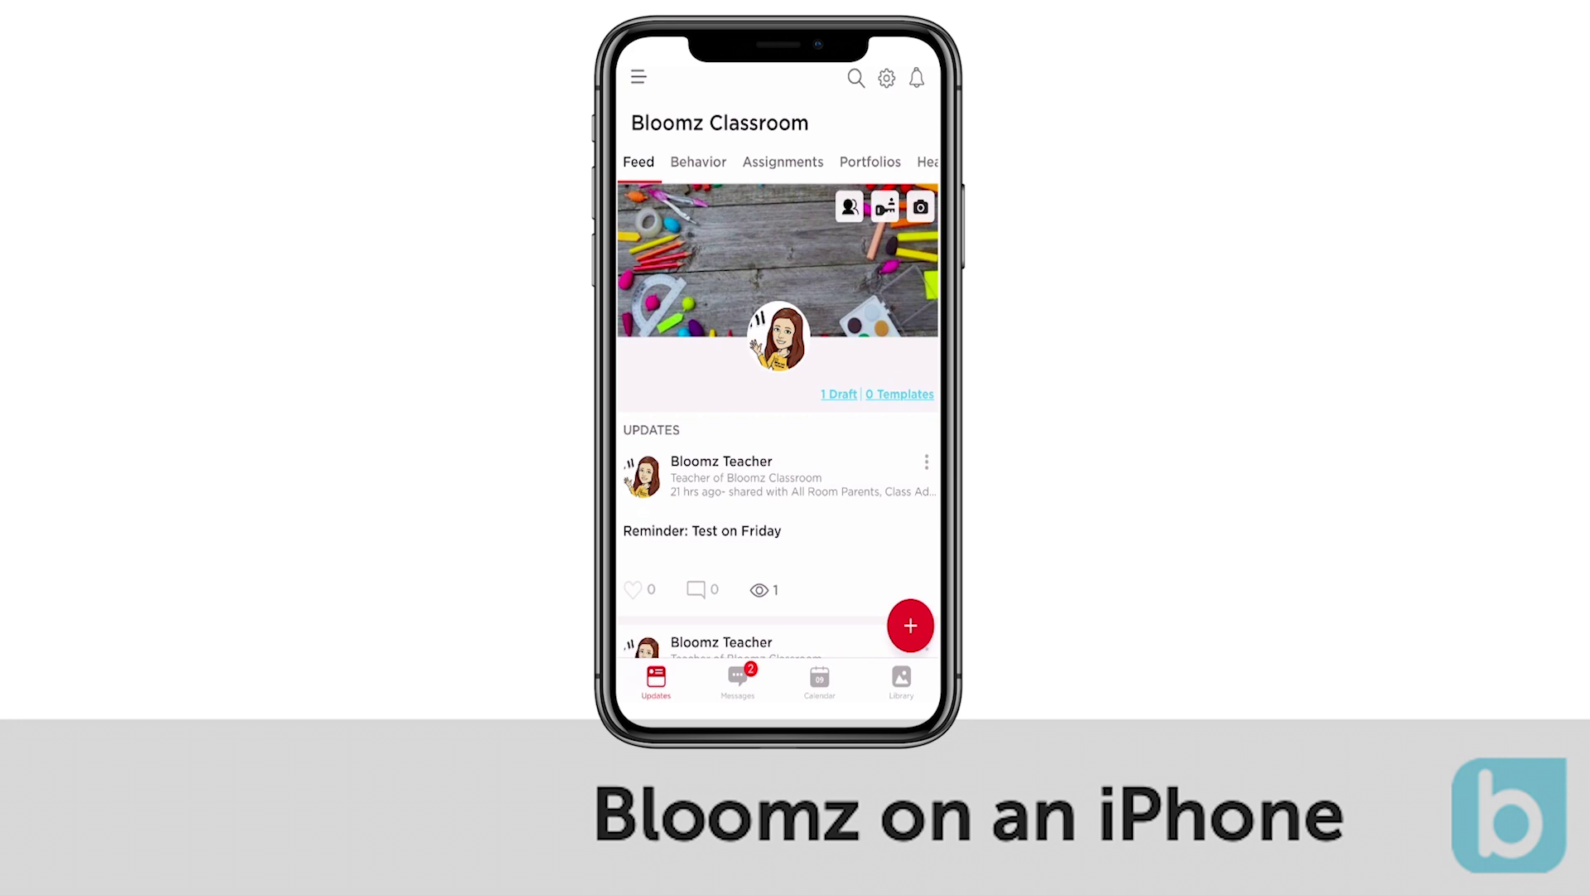
Step: In the Bloomz iPhone app, look through the group navigation list and the notifications for Bloomz Classroom
{"action": "left_click", "coordinate": [639, 76]}
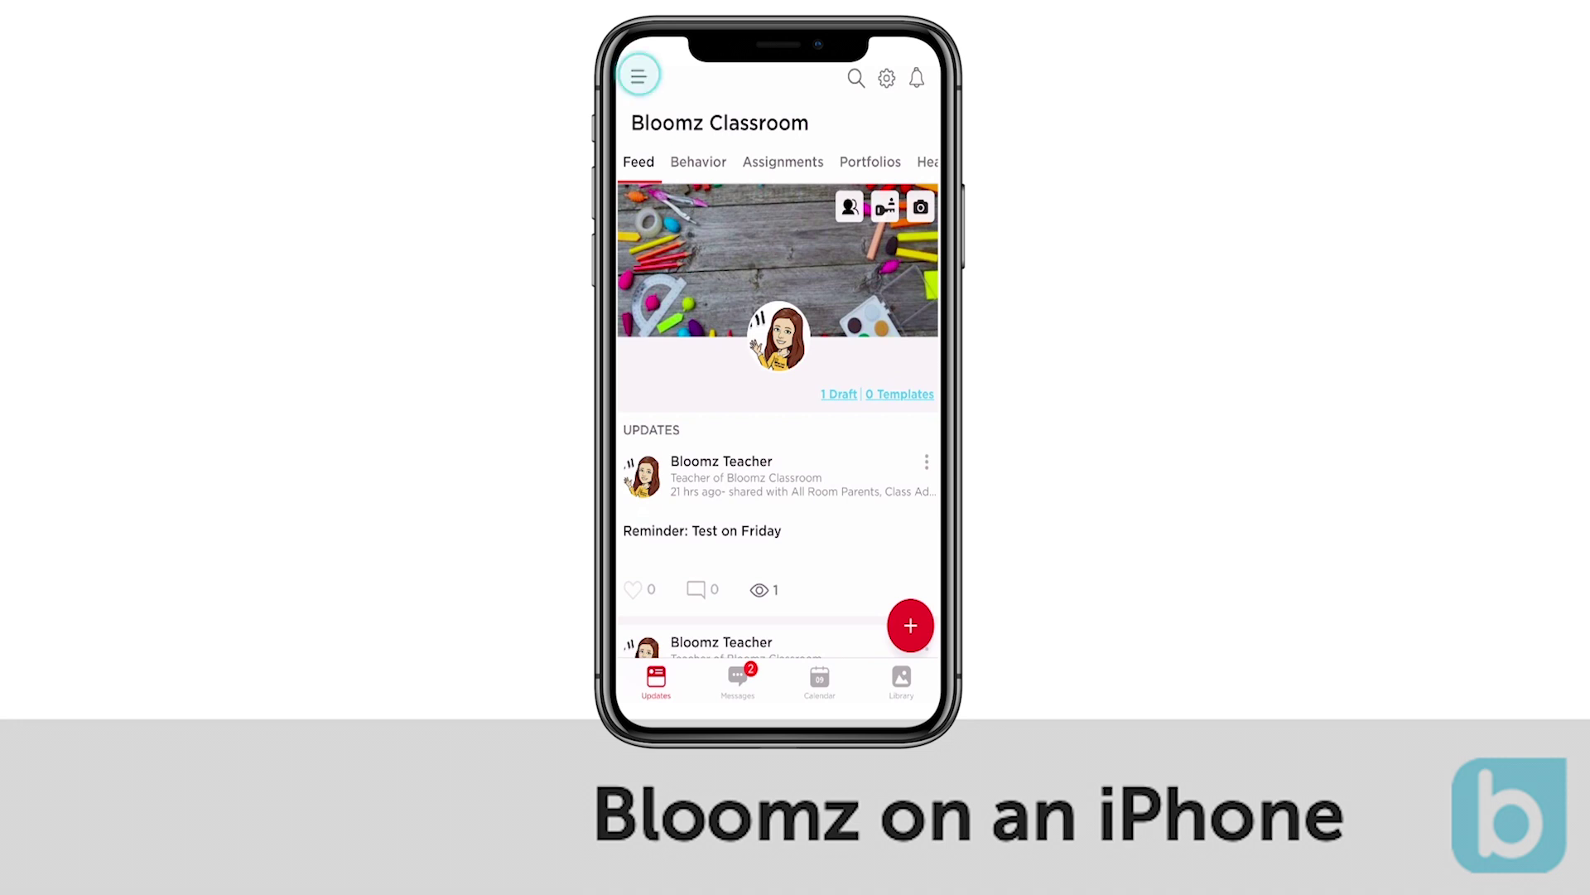
{"action": "scroll", "coordinate": [759, 414], "scroll_direction": "down", "scroll_amount": 2}
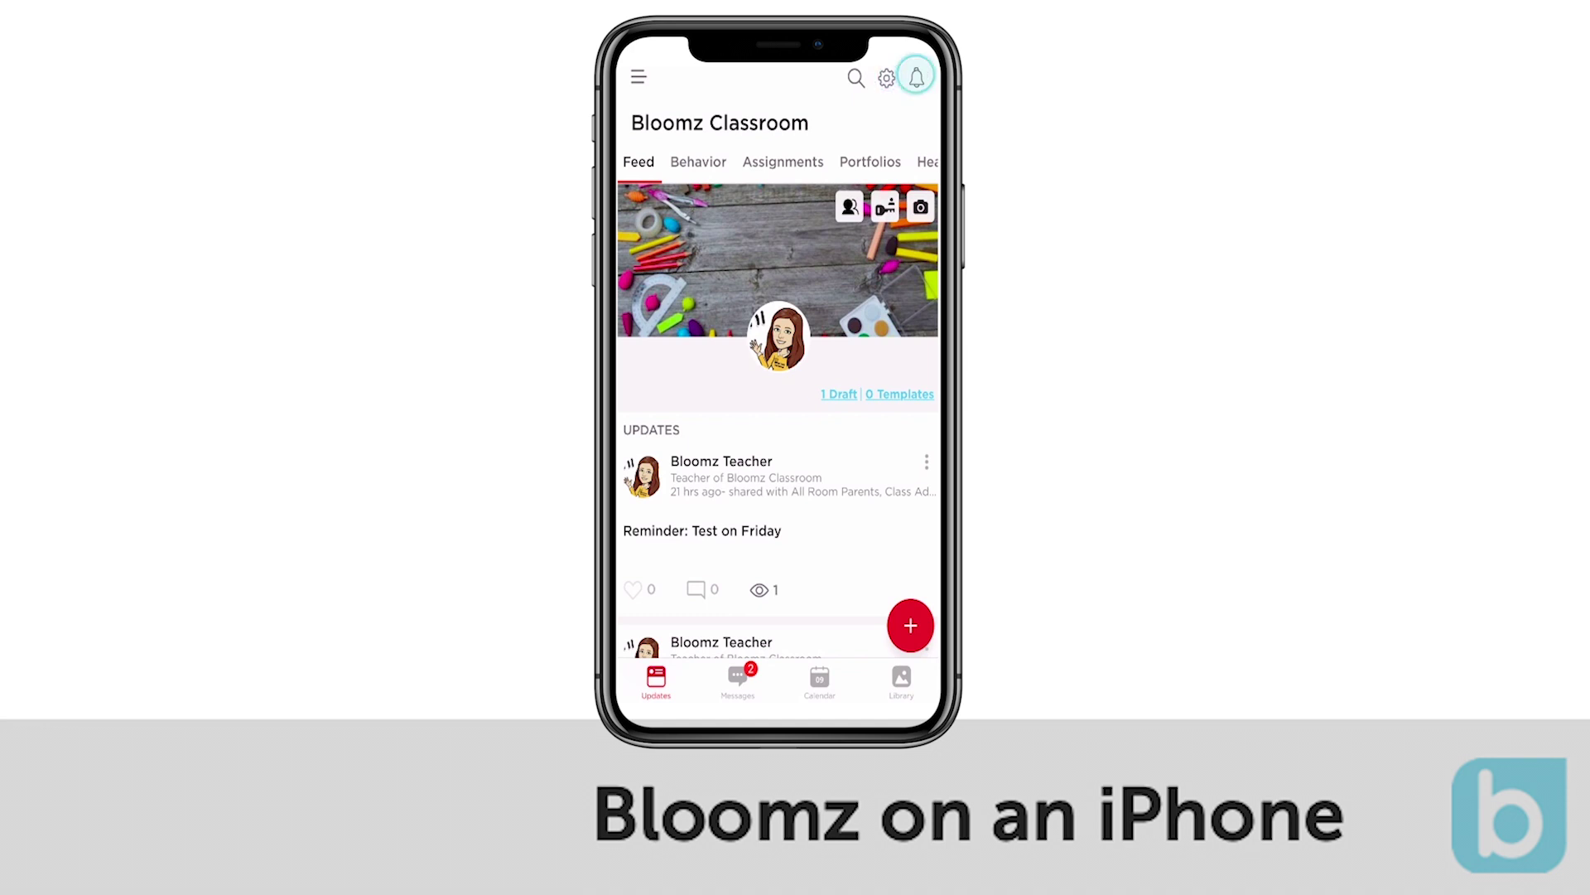
{"action": "left_click", "coordinate": [916, 77]}
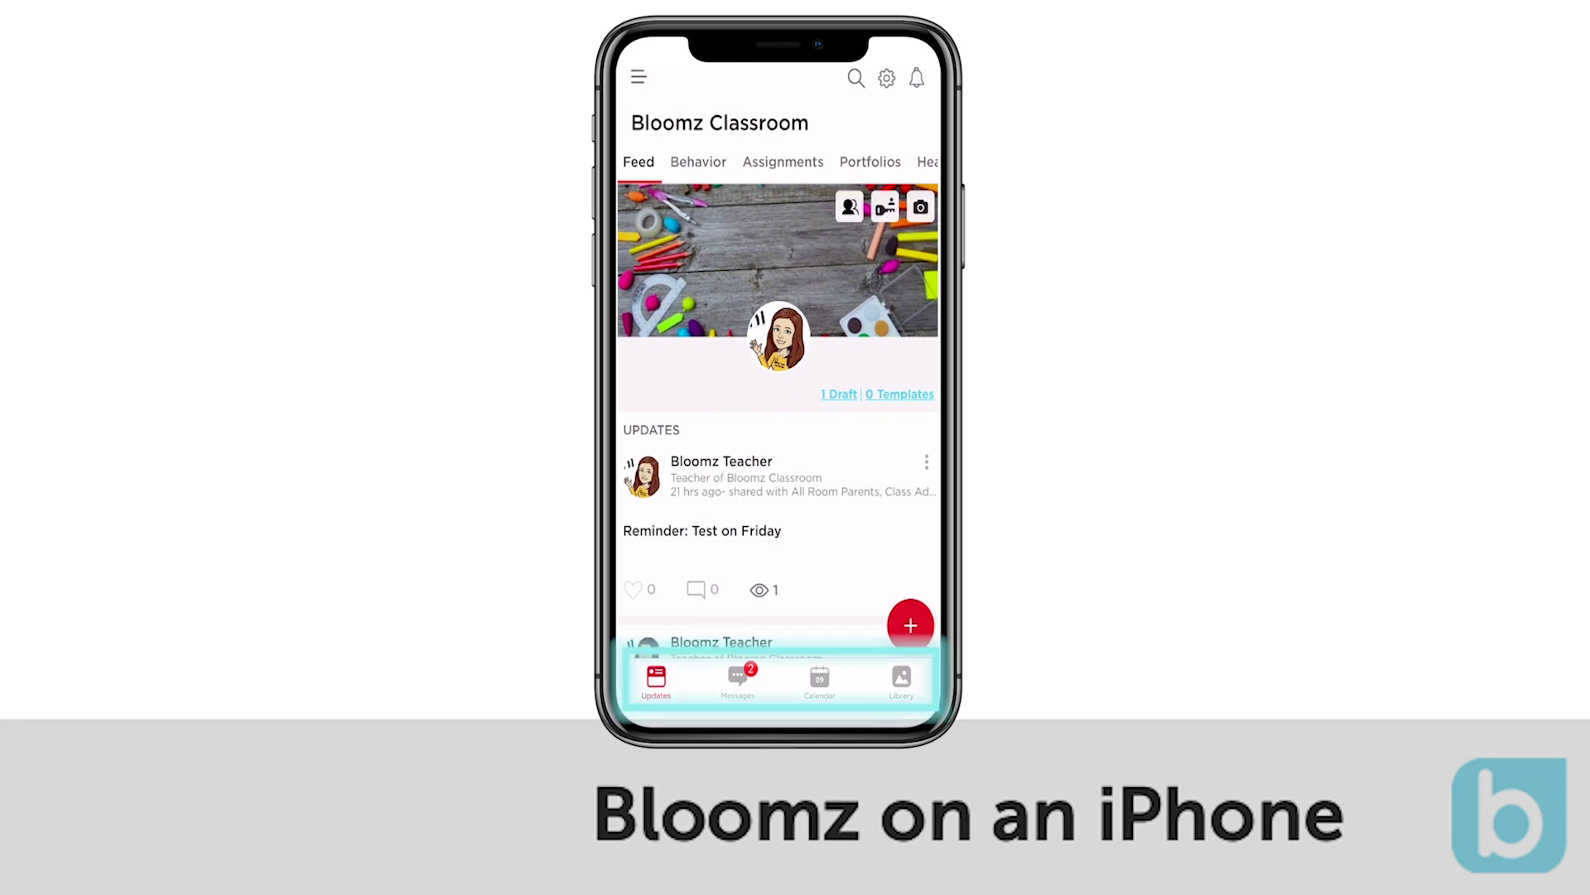
Step: View the Bloomz Classroom messages, calendar and library in the iPhone app
{"action": "left_click", "coordinate": [737, 679]}
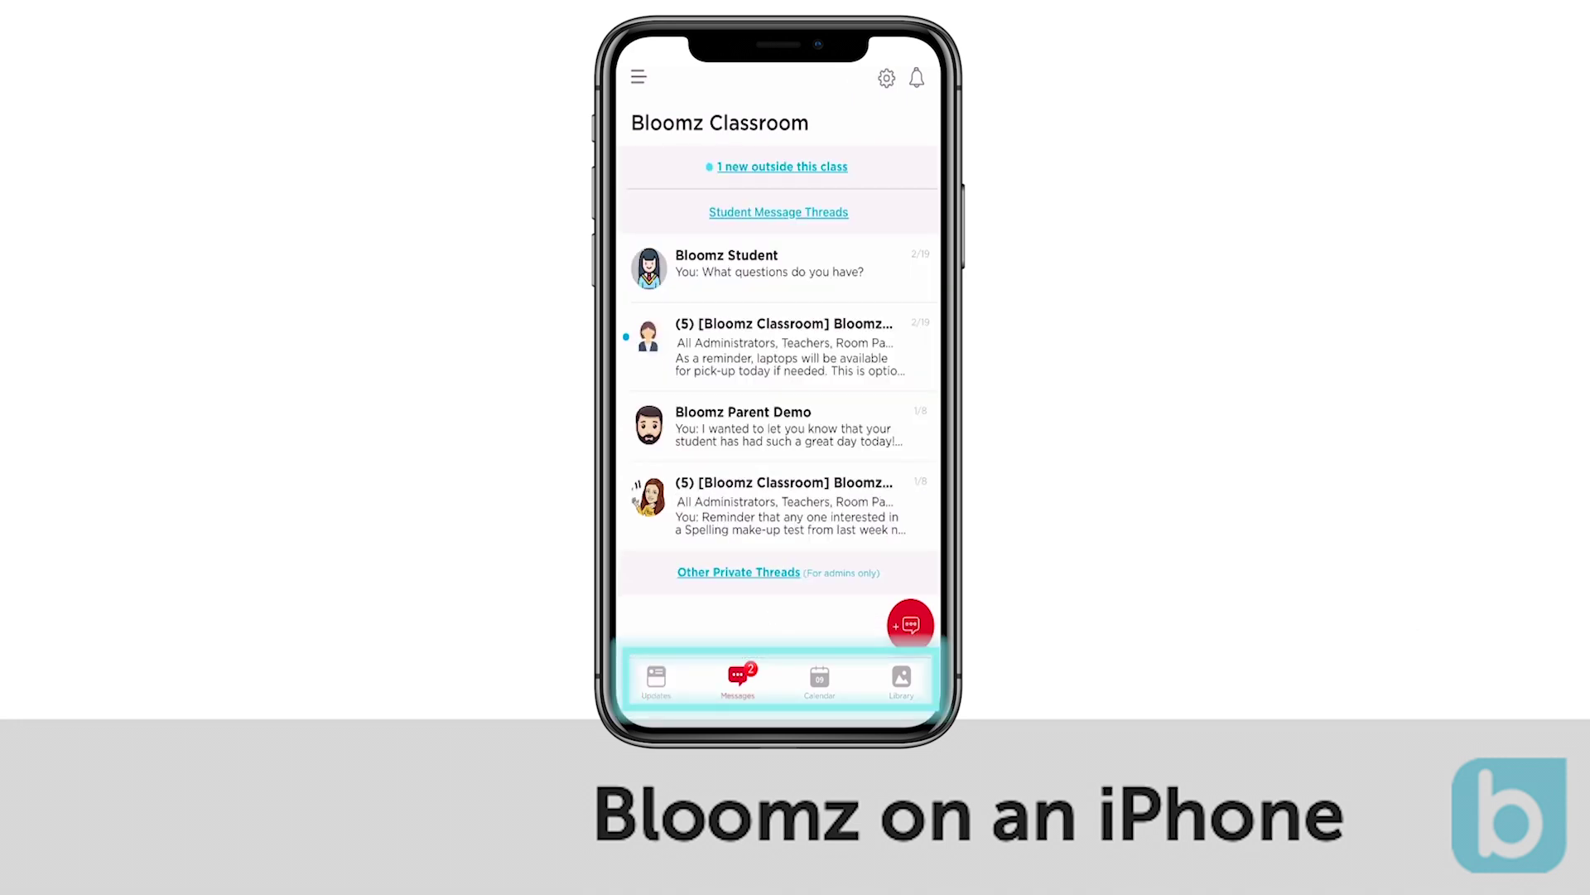
{"action": "left_click", "coordinate": [819, 679]}
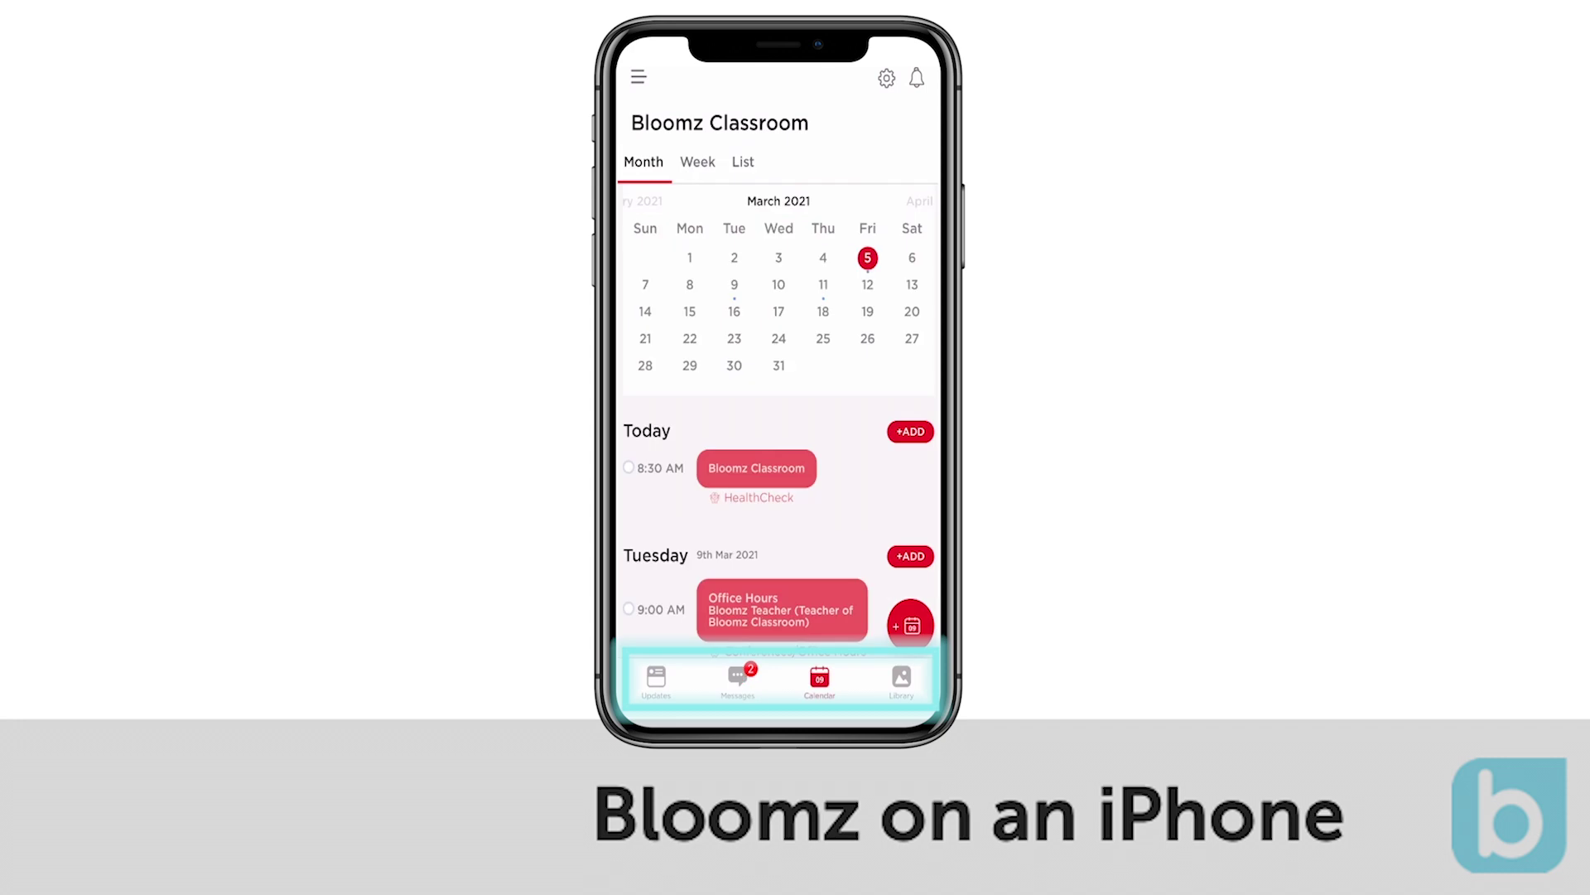
{"action": "left_click", "coordinate": [901, 679]}
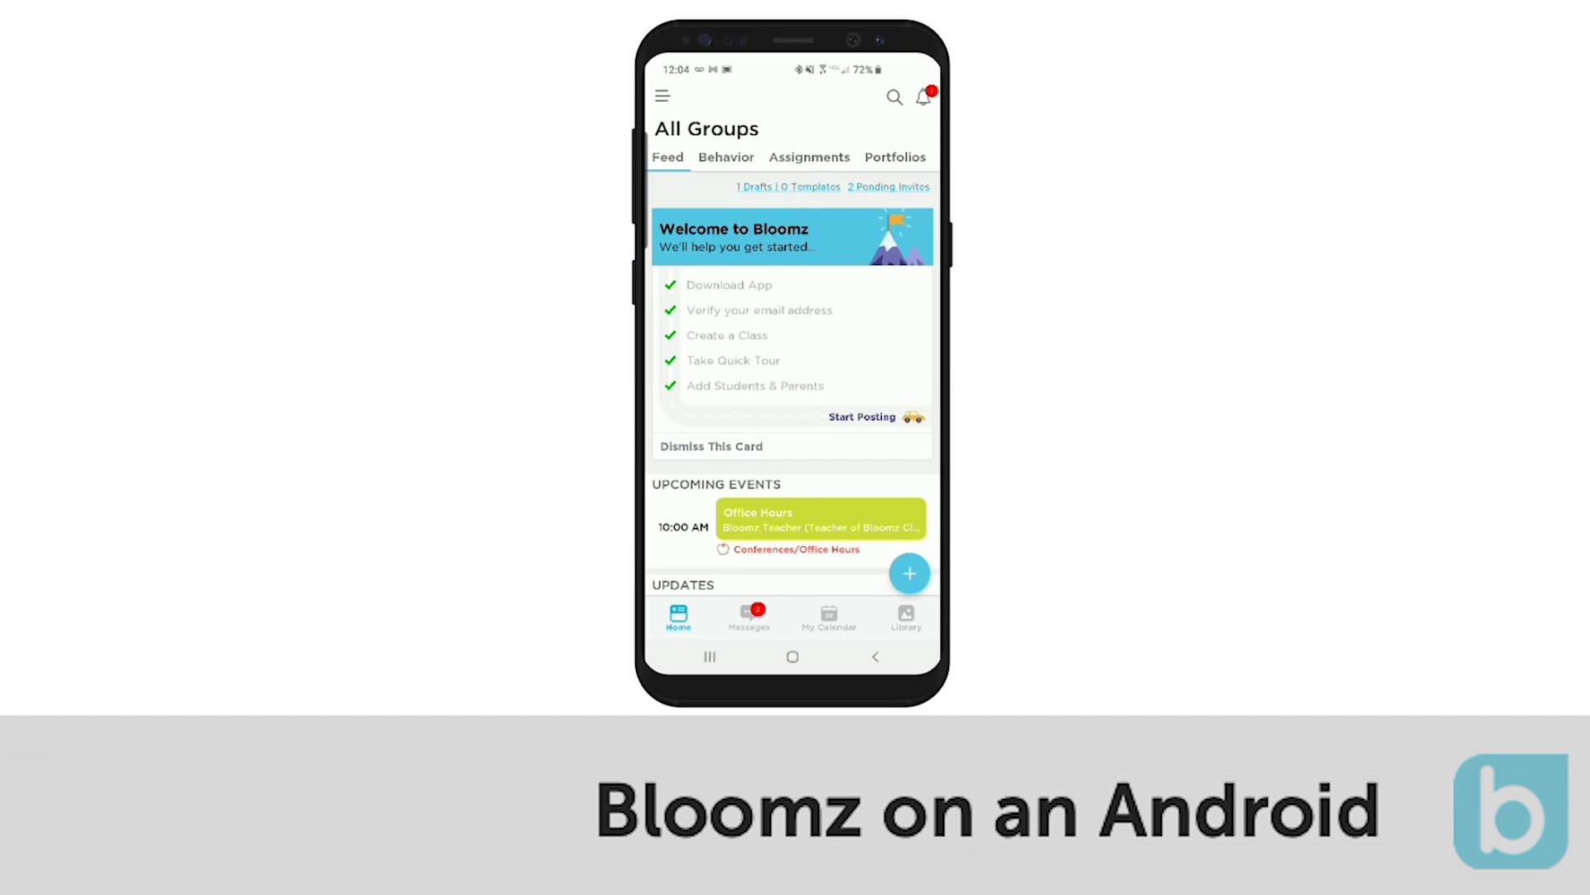
Step: In the Bloomz Android app, filter by Bloomz Classroom and check its class settings and notifications
{"action": "left_click", "coordinate": [663, 97]}
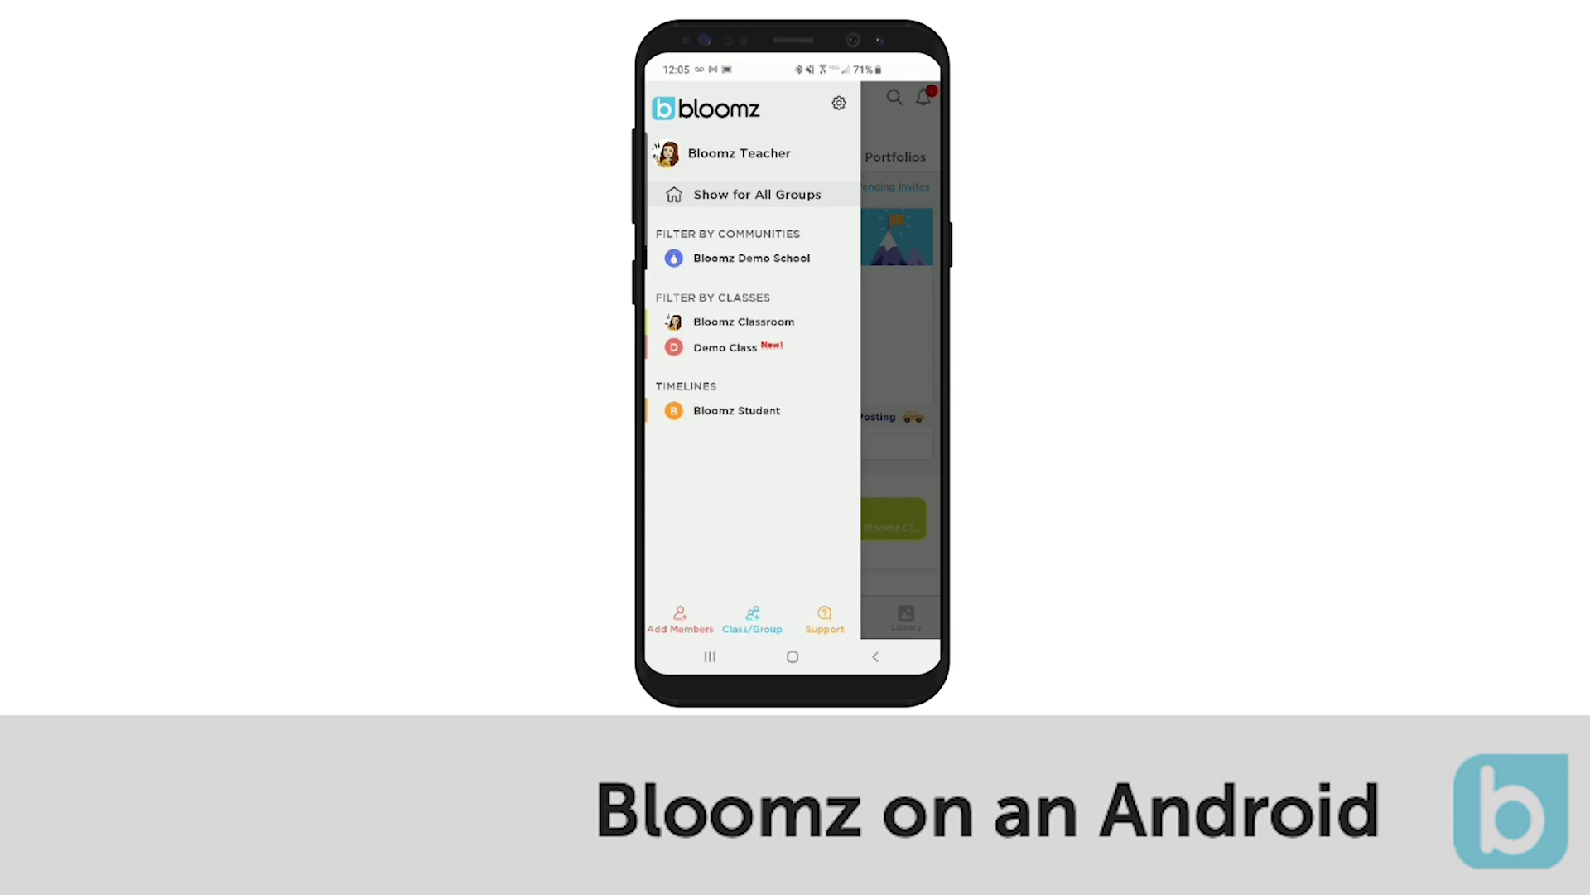
{"action": "left_click", "coordinate": [744, 321]}
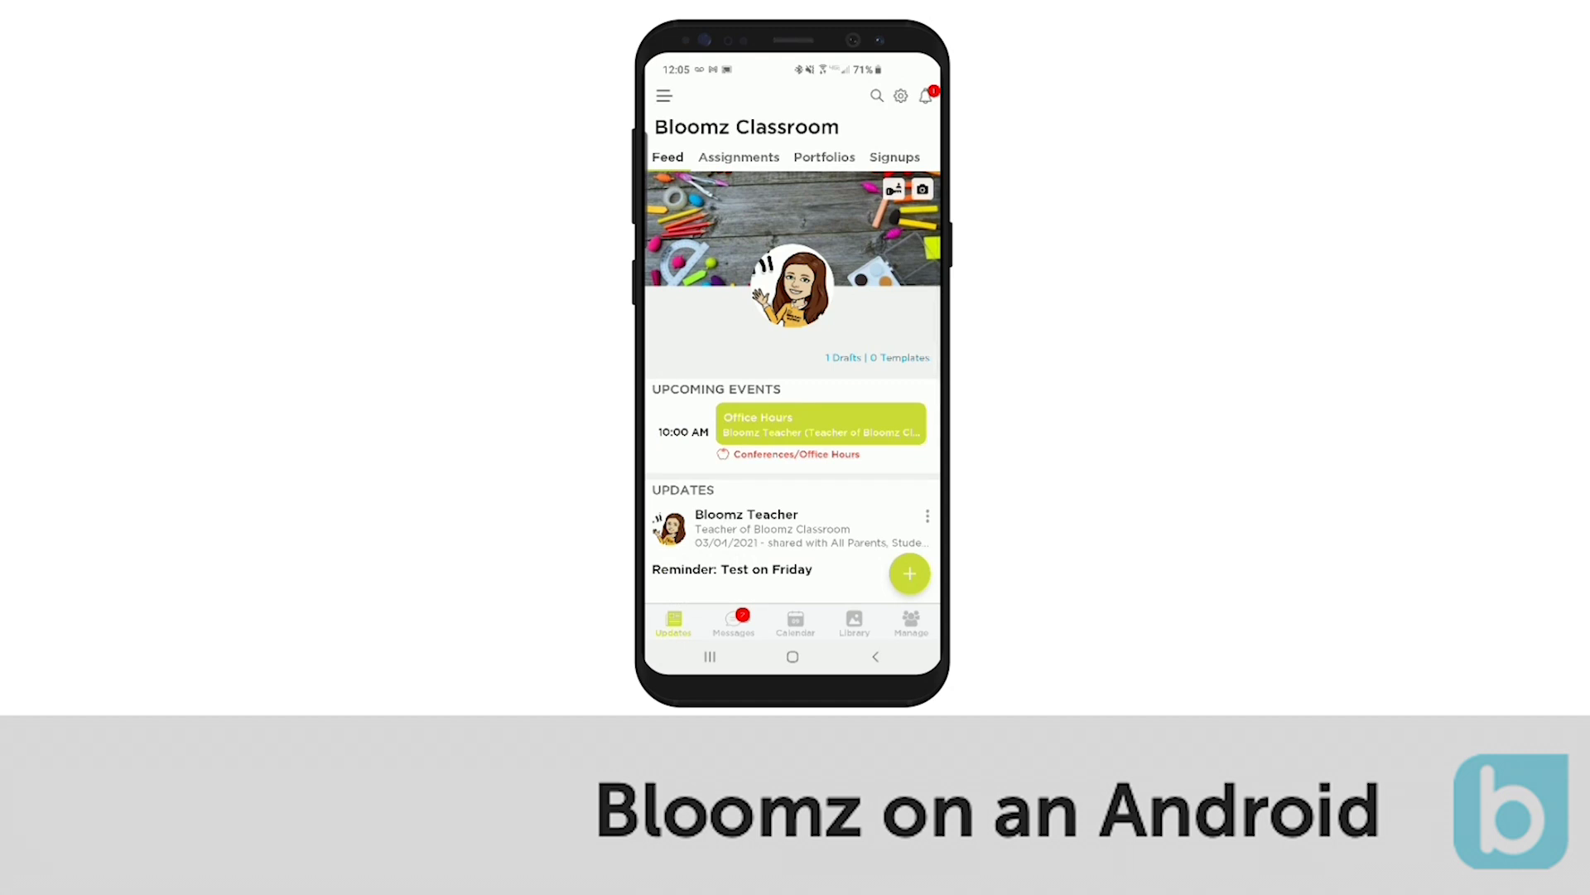
{"action": "left_click", "coordinate": [901, 96]}
{"action": "left_click", "coordinate": [926, 95]}
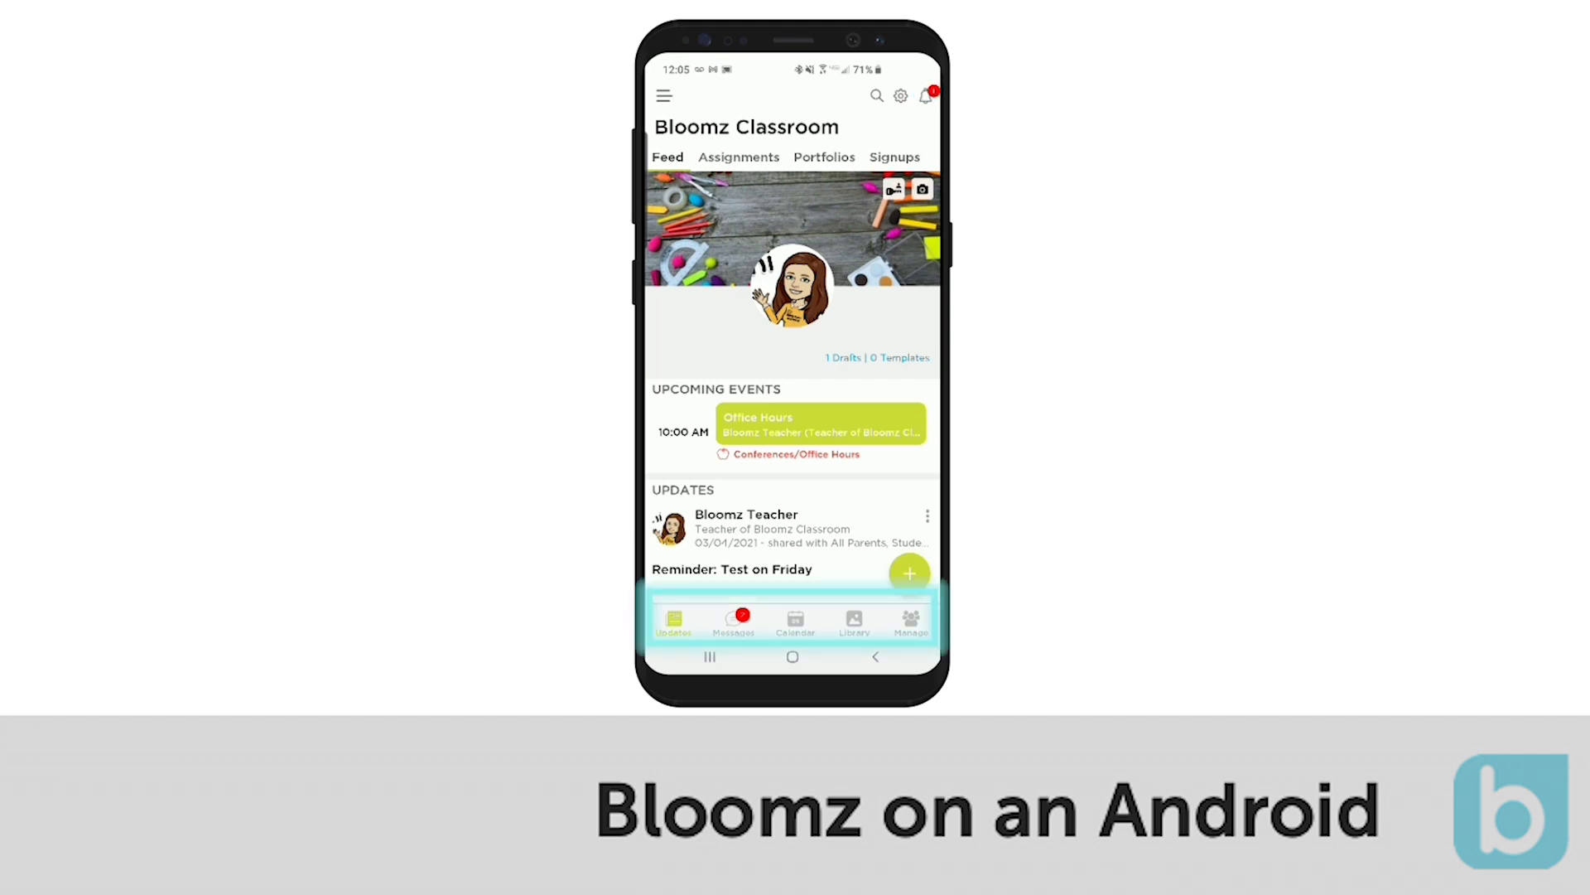
Step: View the Bloomz Classroom messages, calendar and library in the Android app
{"action": "left_click", "coordinate": [733, 623]}
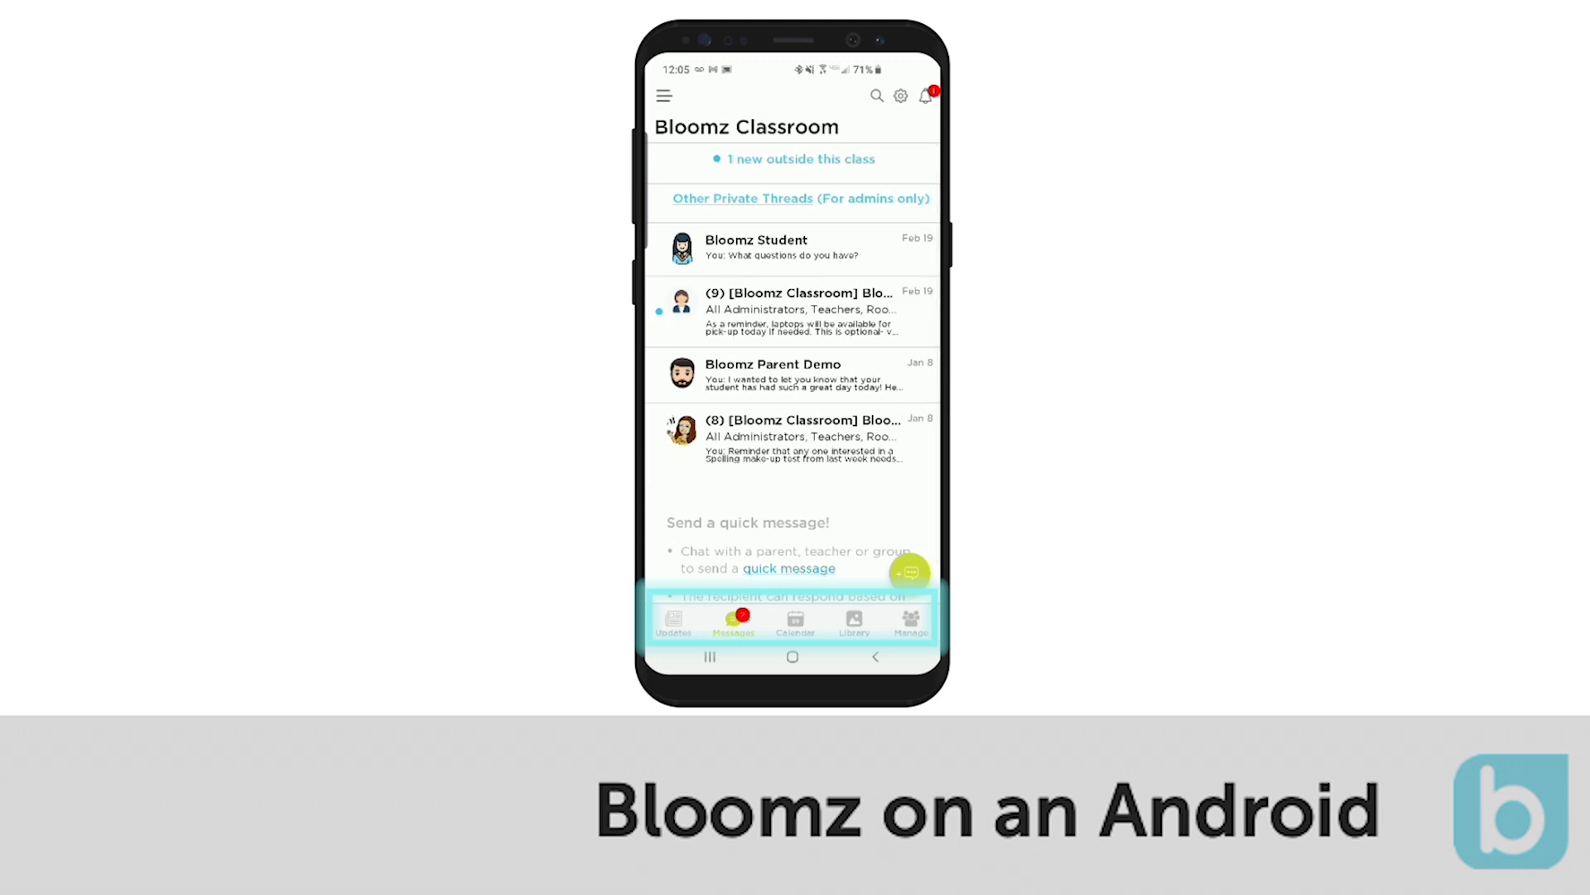
{"action": "left_click", "coordinate": [795, 623]}
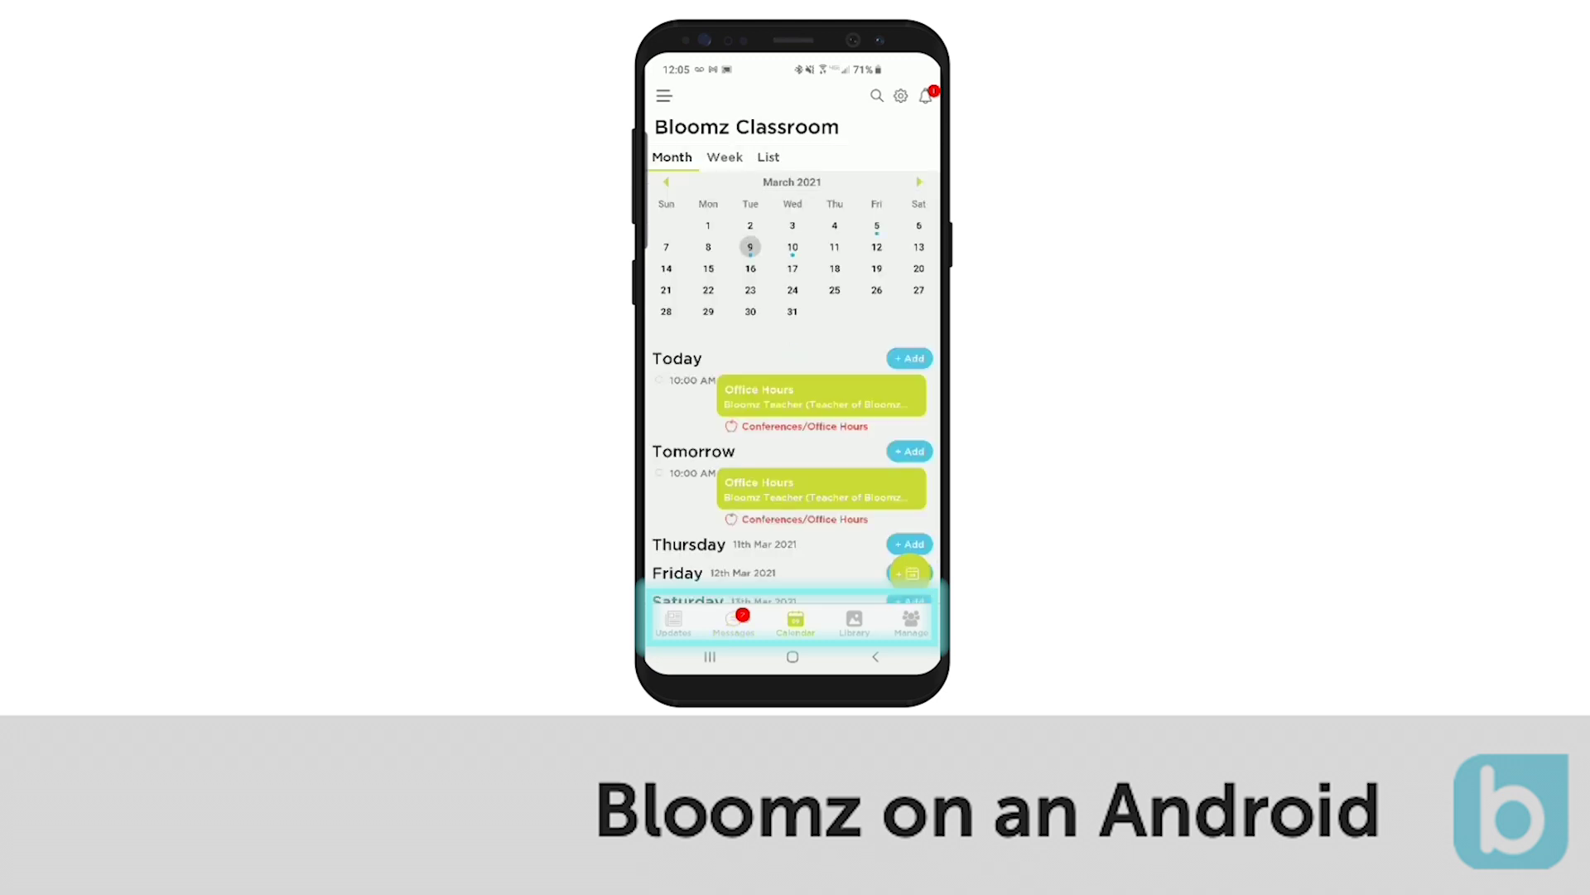
{"action": "left_click", "coordinate": [854, 622]}
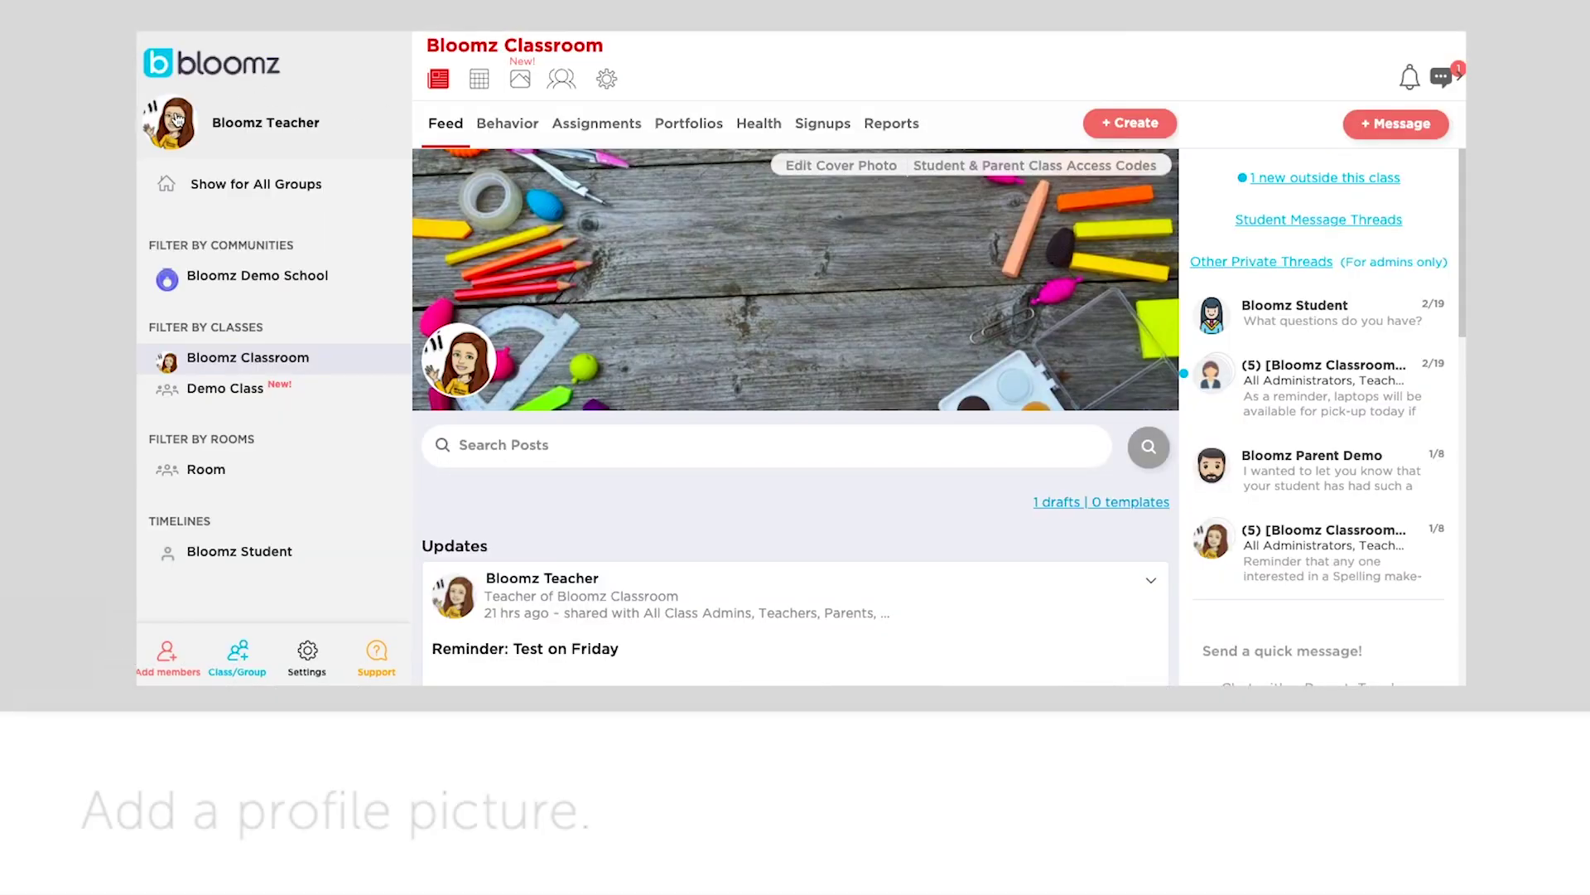
Step: In the desktop site, open Quiet Hours in the teacher account's notification settings and save the schedule
{"action": "left_click", "coordinate": [177, 118]}
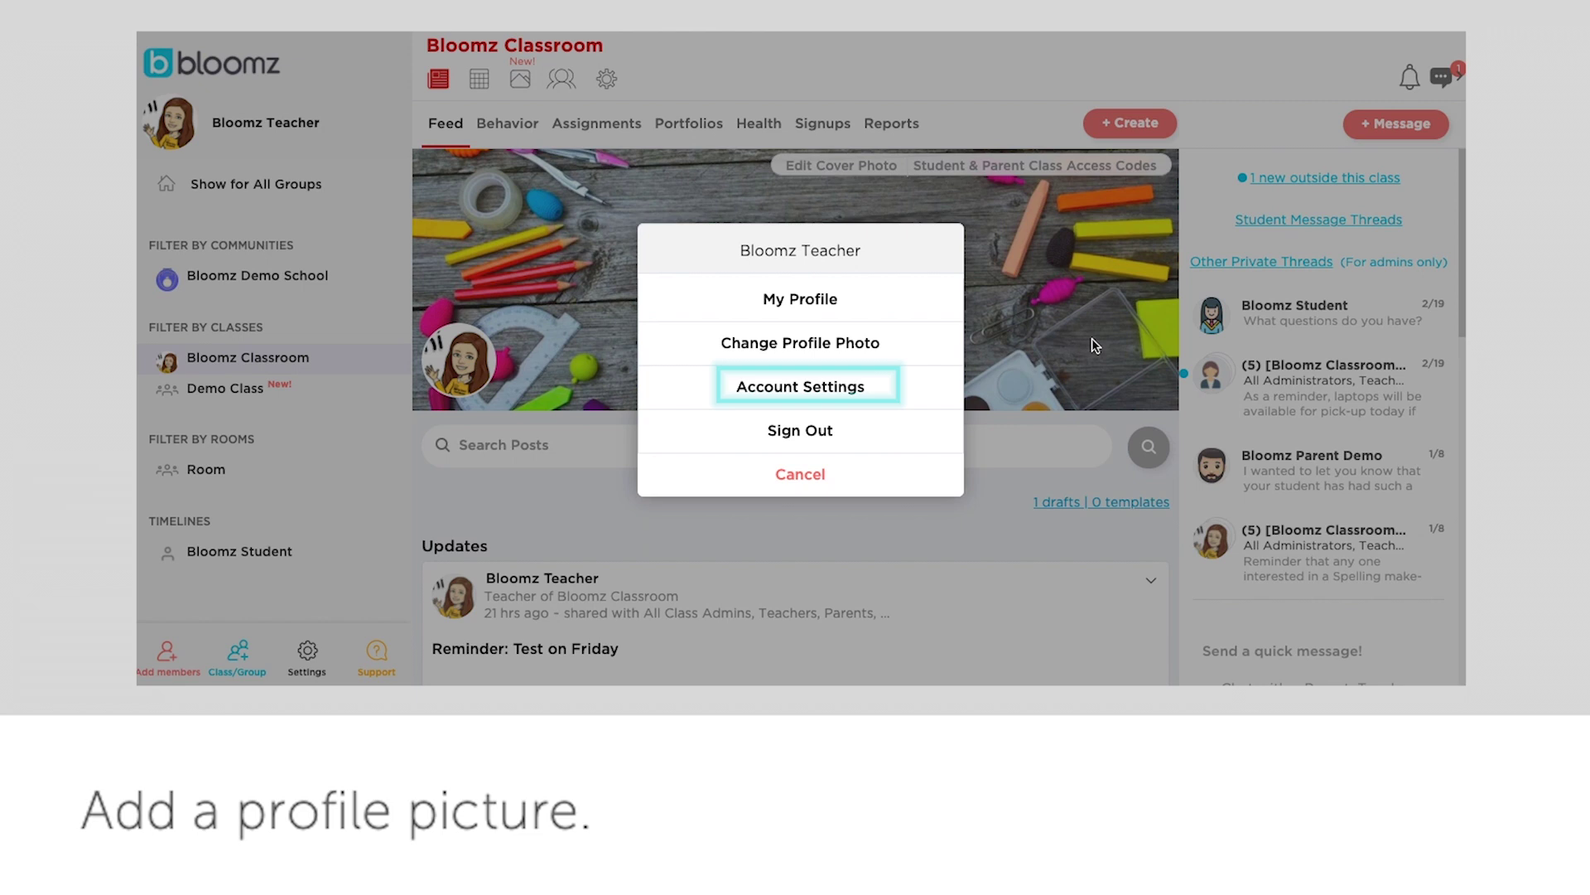
{"action": "left_click", "coordinate": [743, 395]}
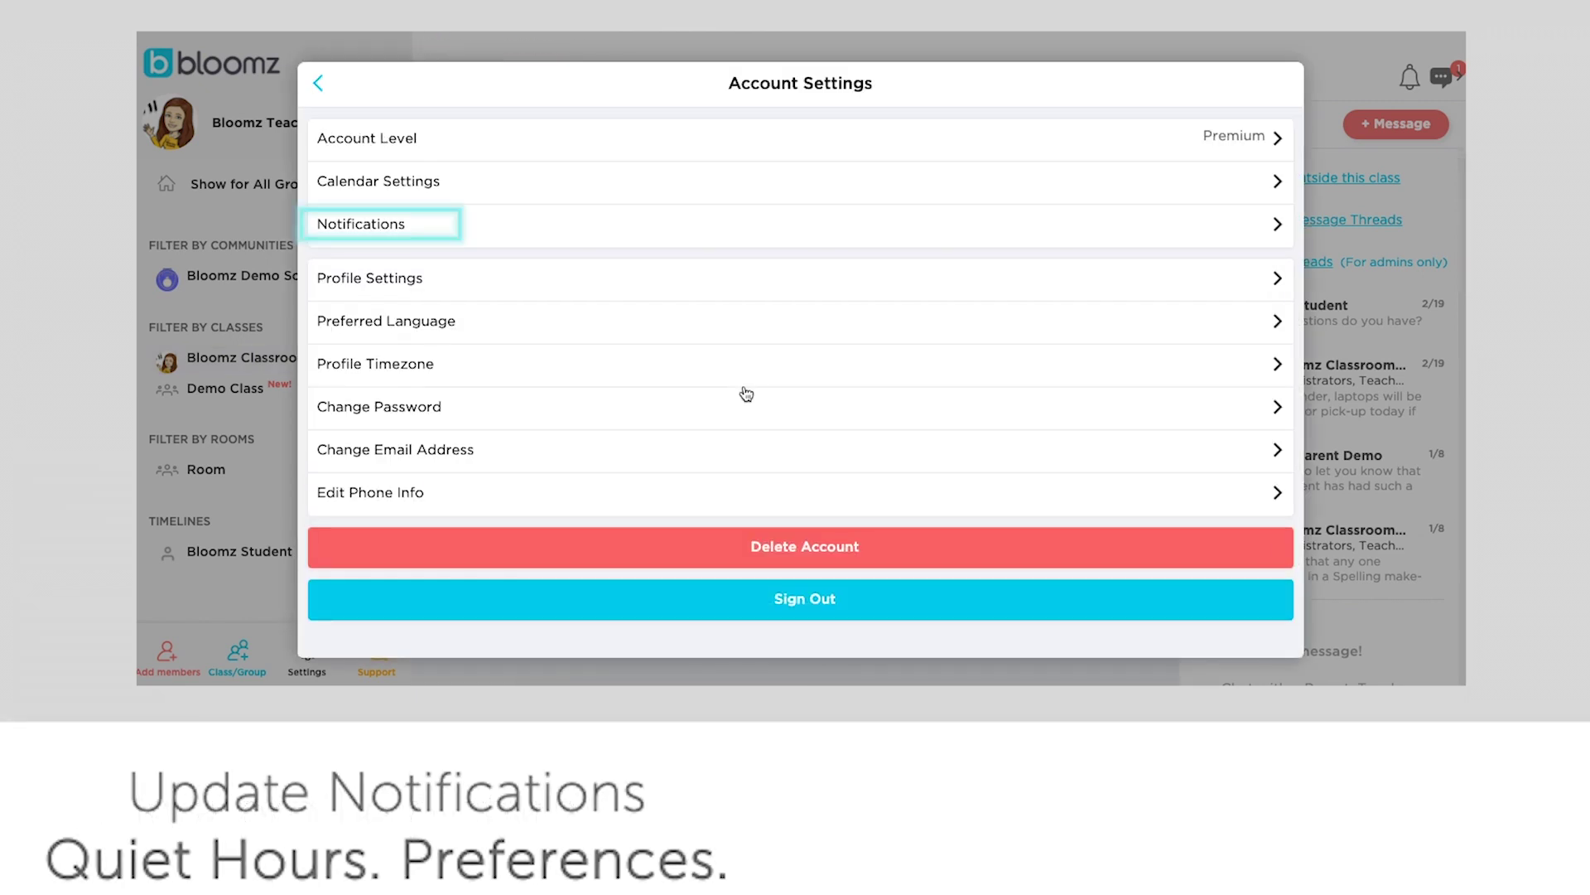
{"action": "left_click", "coordinate": [454, 232]}
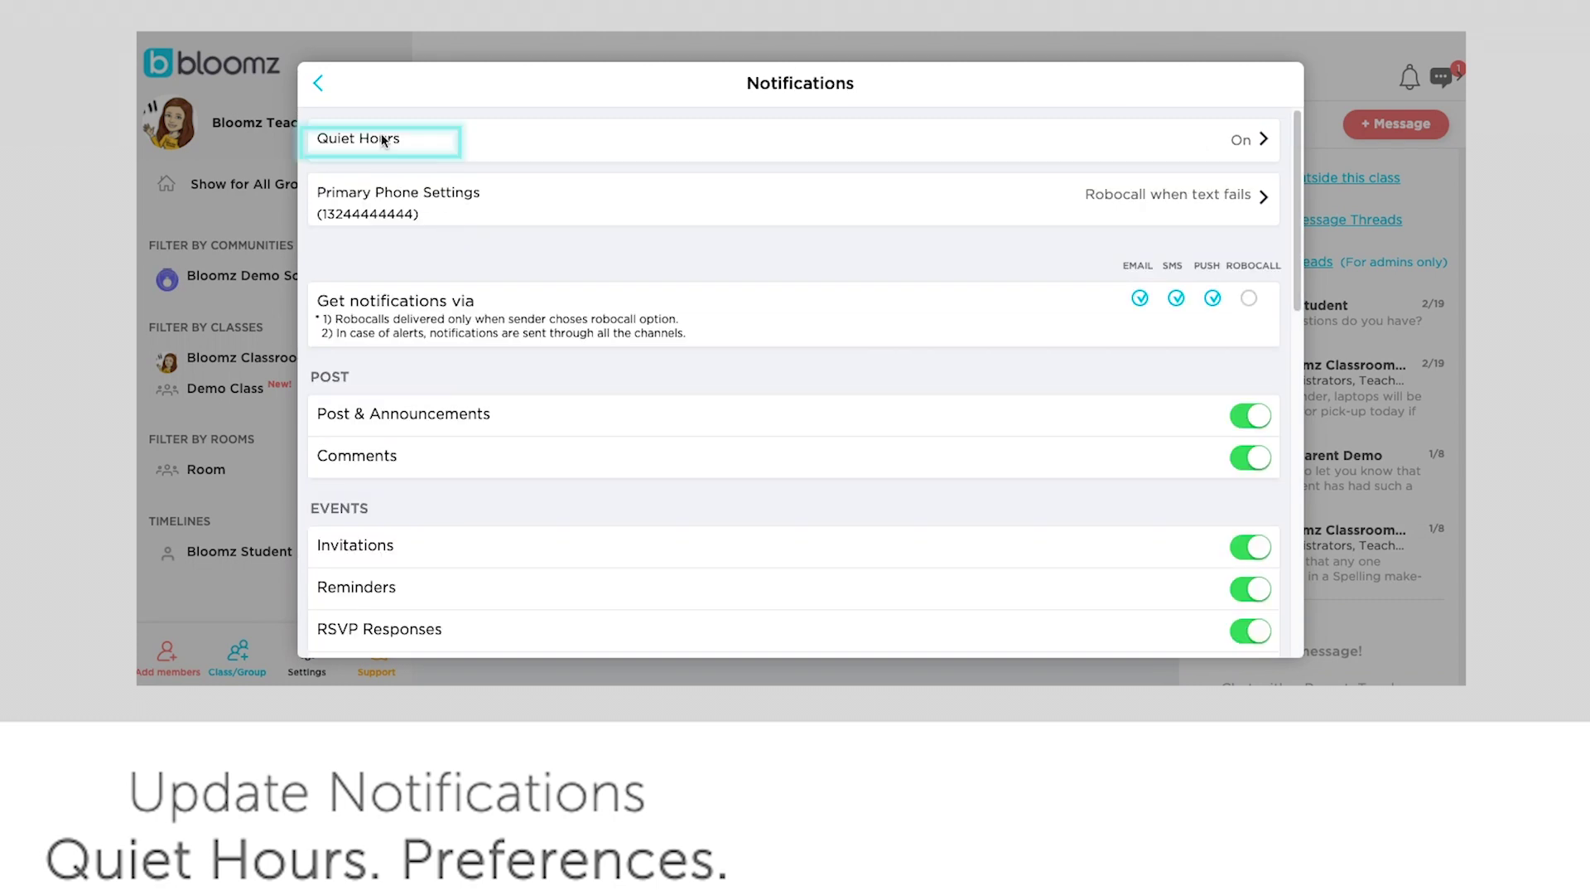
{"action": "left_click", "coordinate": [425, 146]}
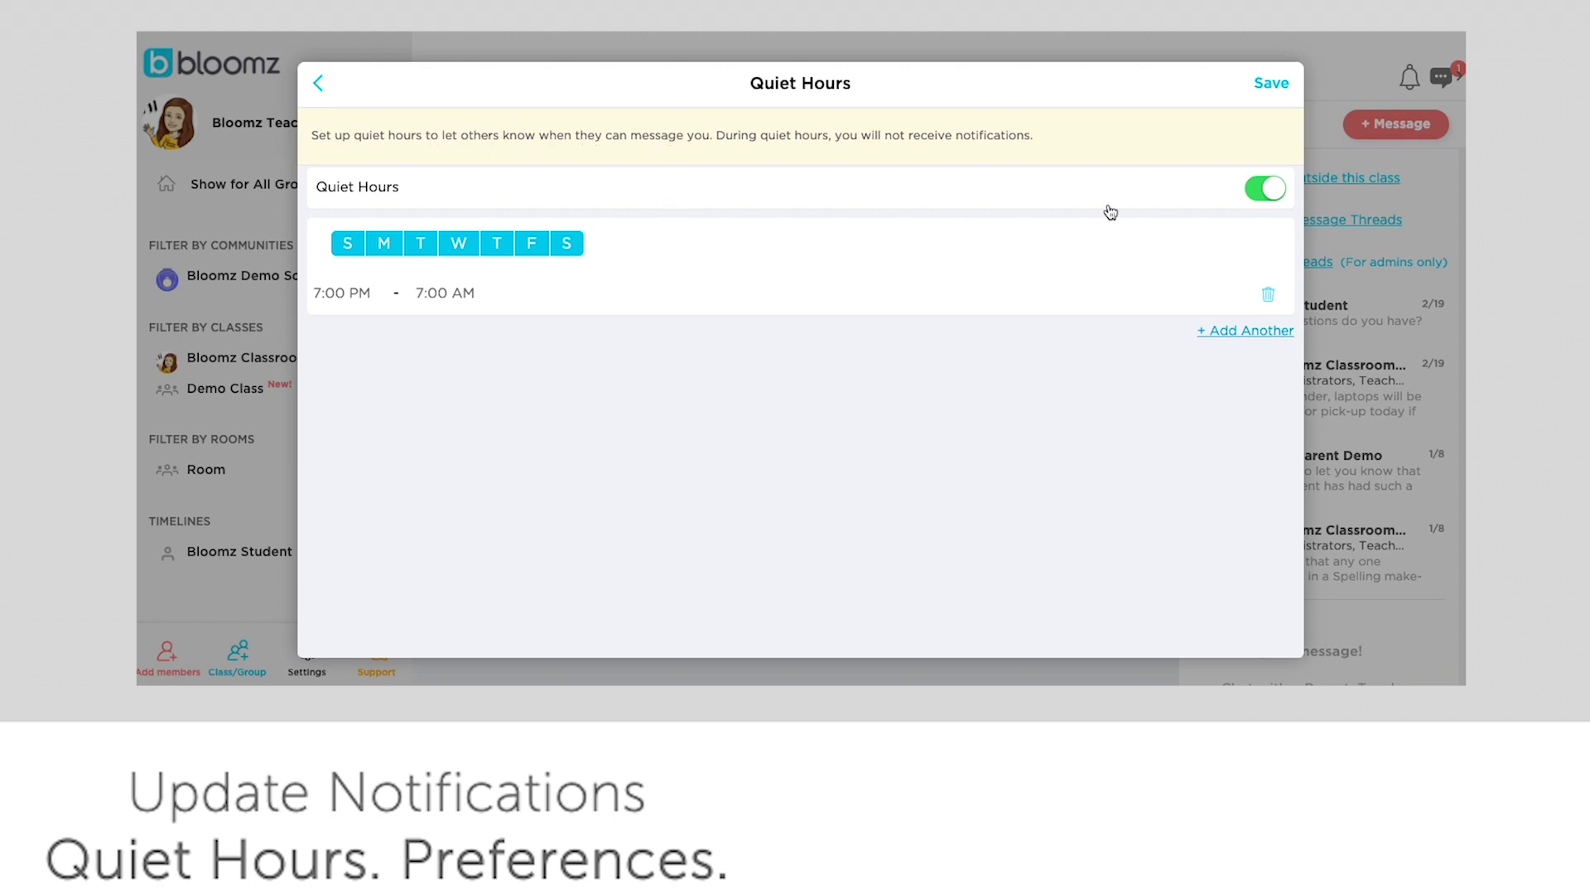
{"action": "left_click", "coordinate": [1245, 331]}
{"action": "left_click", "coordinate": [1271, 83]}
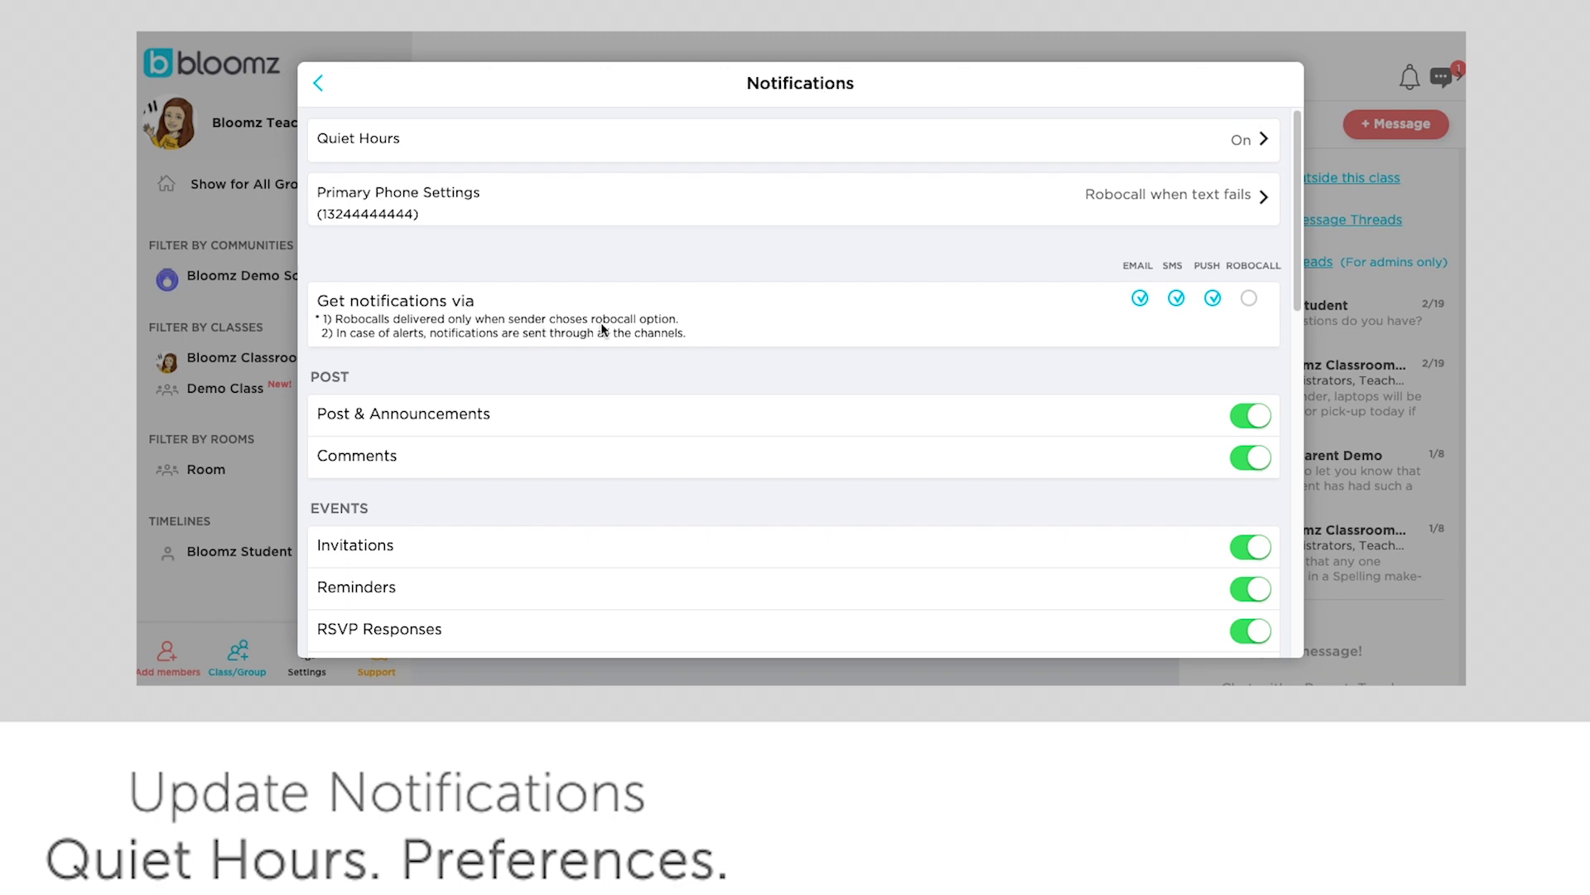
Step: Turn off email and SMS delivery for notifications and review the remaining notification preferences
{"action": "left_click", "coordinate": [1140, 299]}
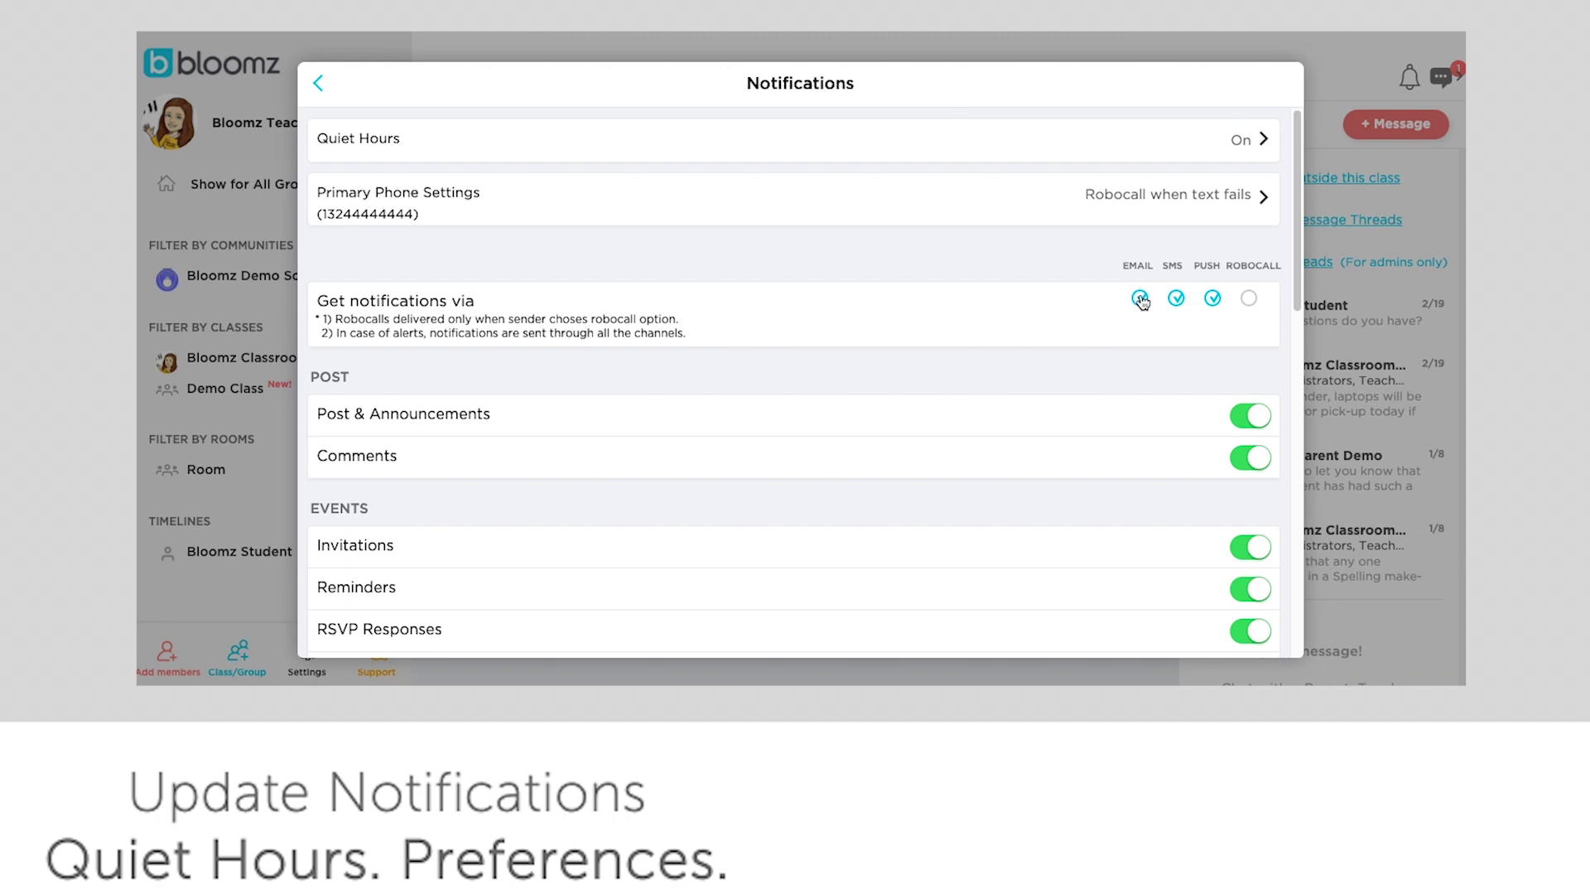
{"action": "left_click", "coordinate": [1249, 300]}
{"action": "left_click", "coordinate": [1250, 300]}
{"action": "left_click", "coordinate": [1176, 299]}
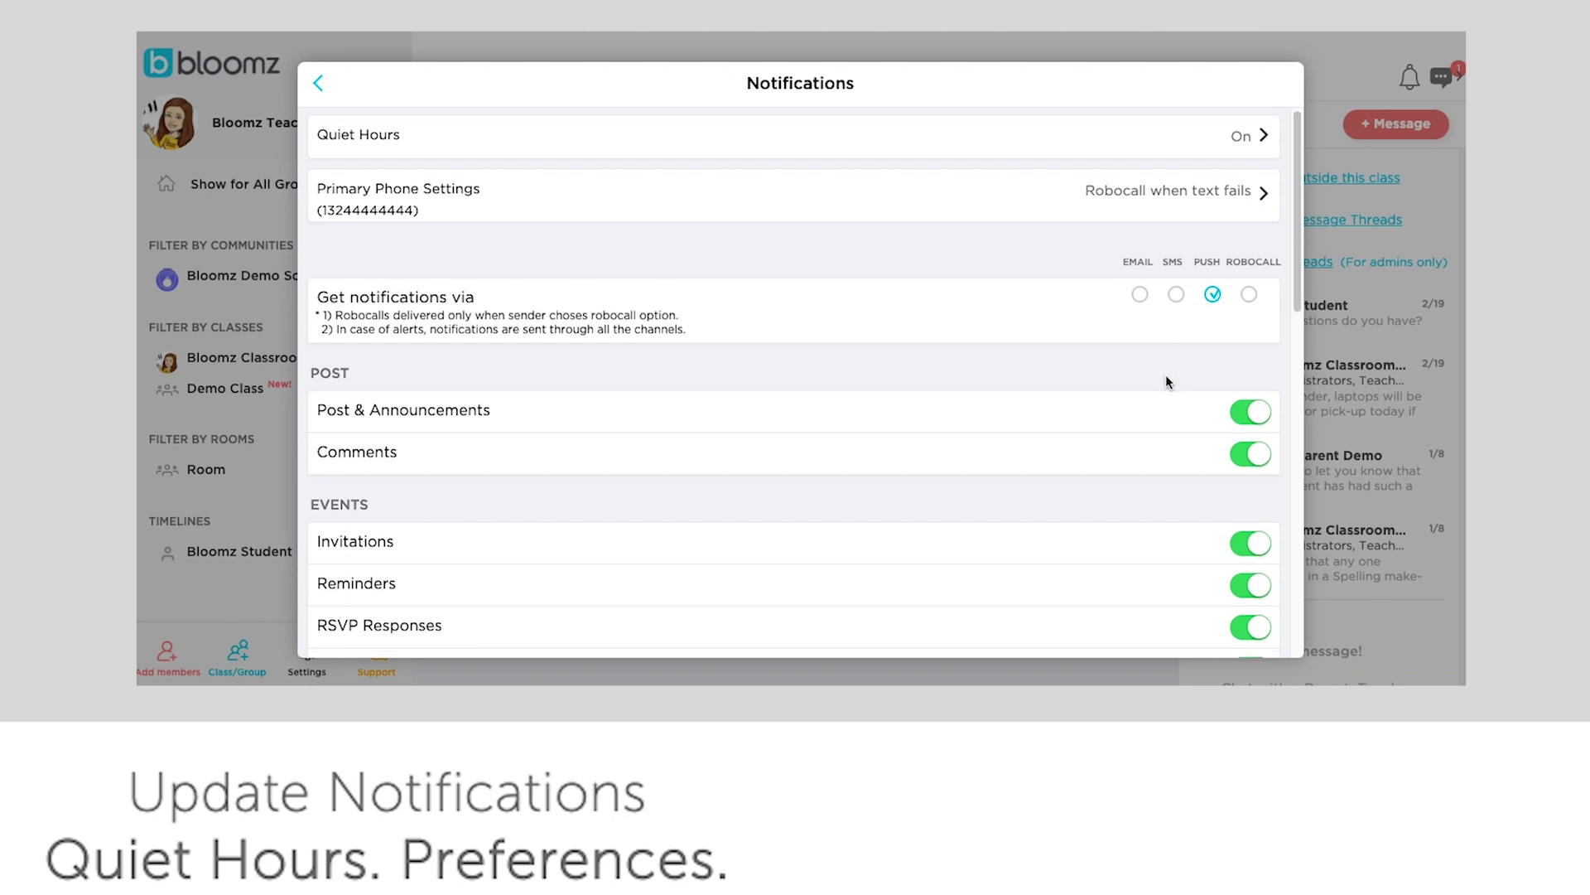
{"action": "scroll", "coordinate": [1166, 382], "scroll_direction": "down", "scroll_amount": 5}
{"action": "scroll", "coordinate": [1168, 384], "scroll_direction": "down", "scroll_amount": 2}
{"action": "scroll", "coordinate": [1167, 380], "scroll_direction": "up", "scroll_amount": 7}
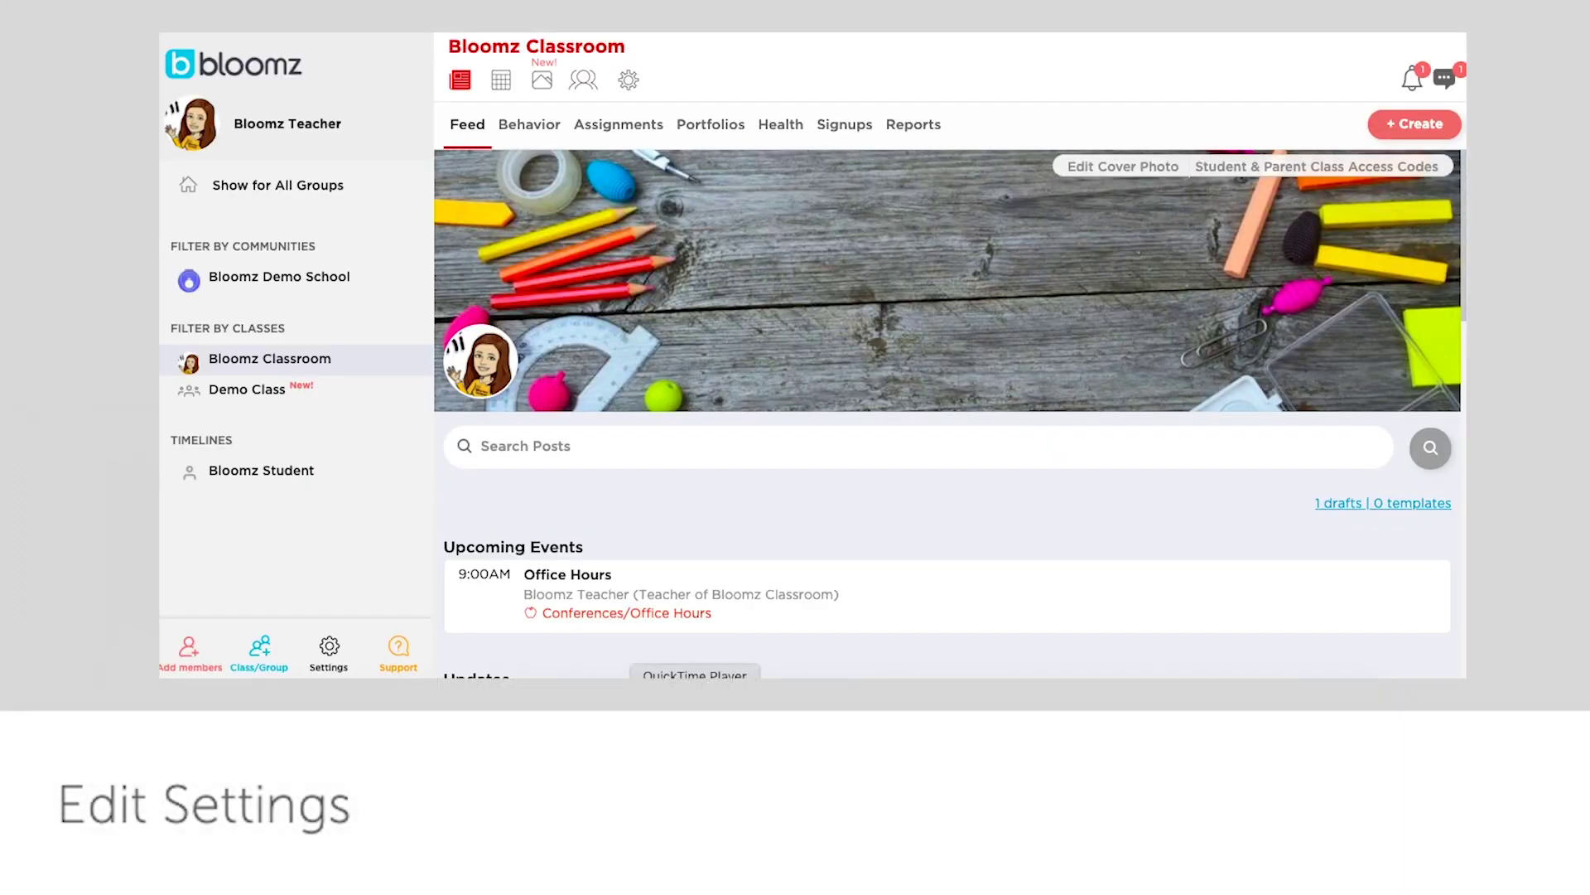
Step: Open the Bloomz Classroom class settings for editing
{"action": "left_click", "coordinate": [629, 79]}
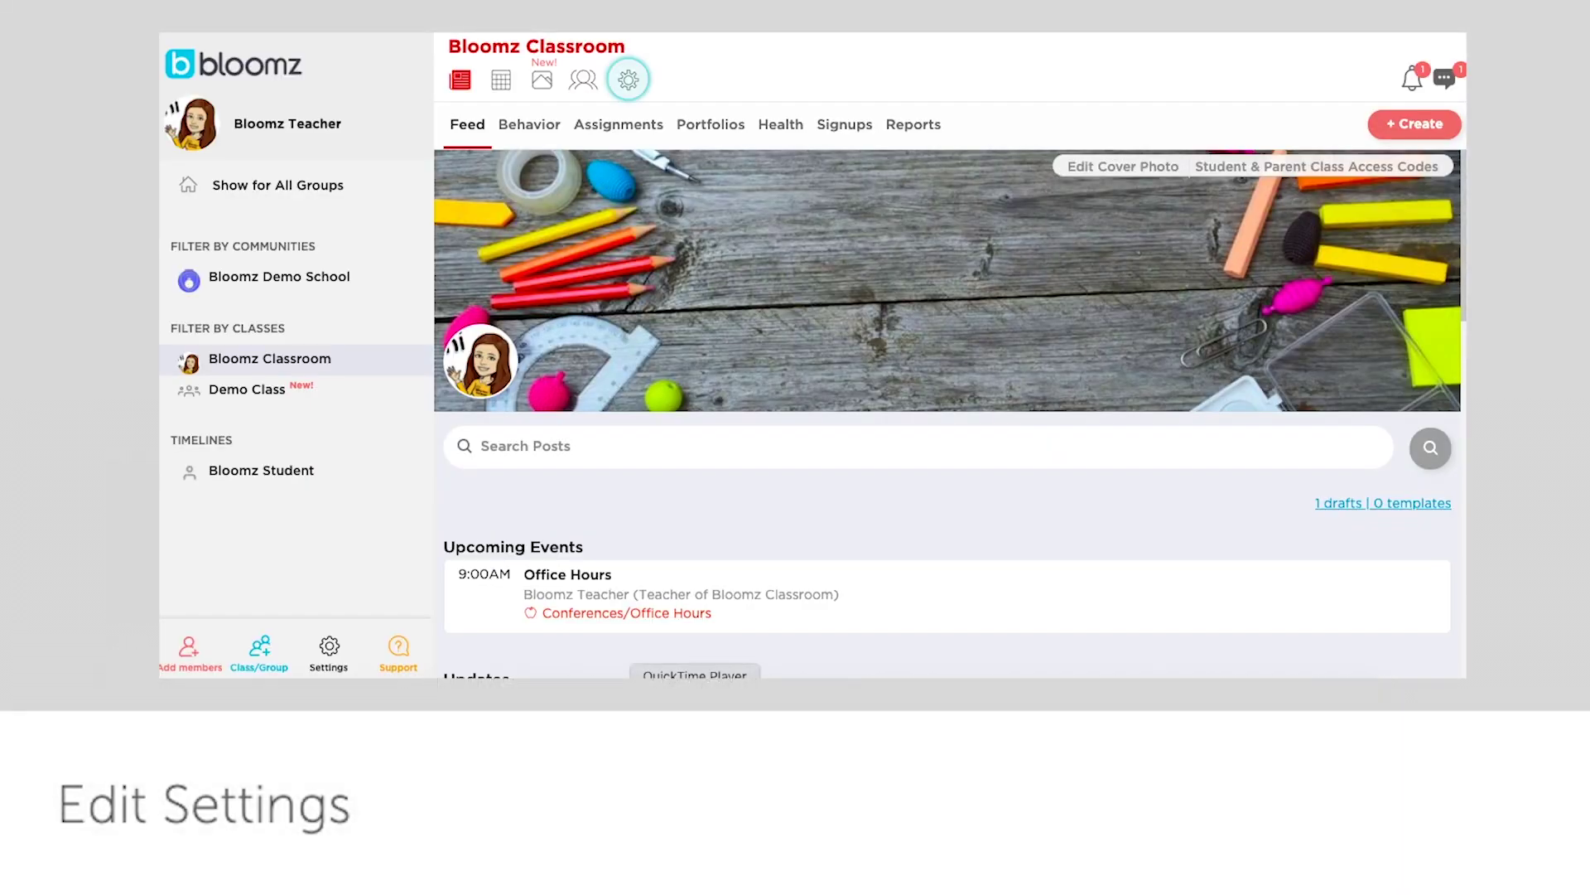
{"action": "left_click", "coordinate": [631, 80]}
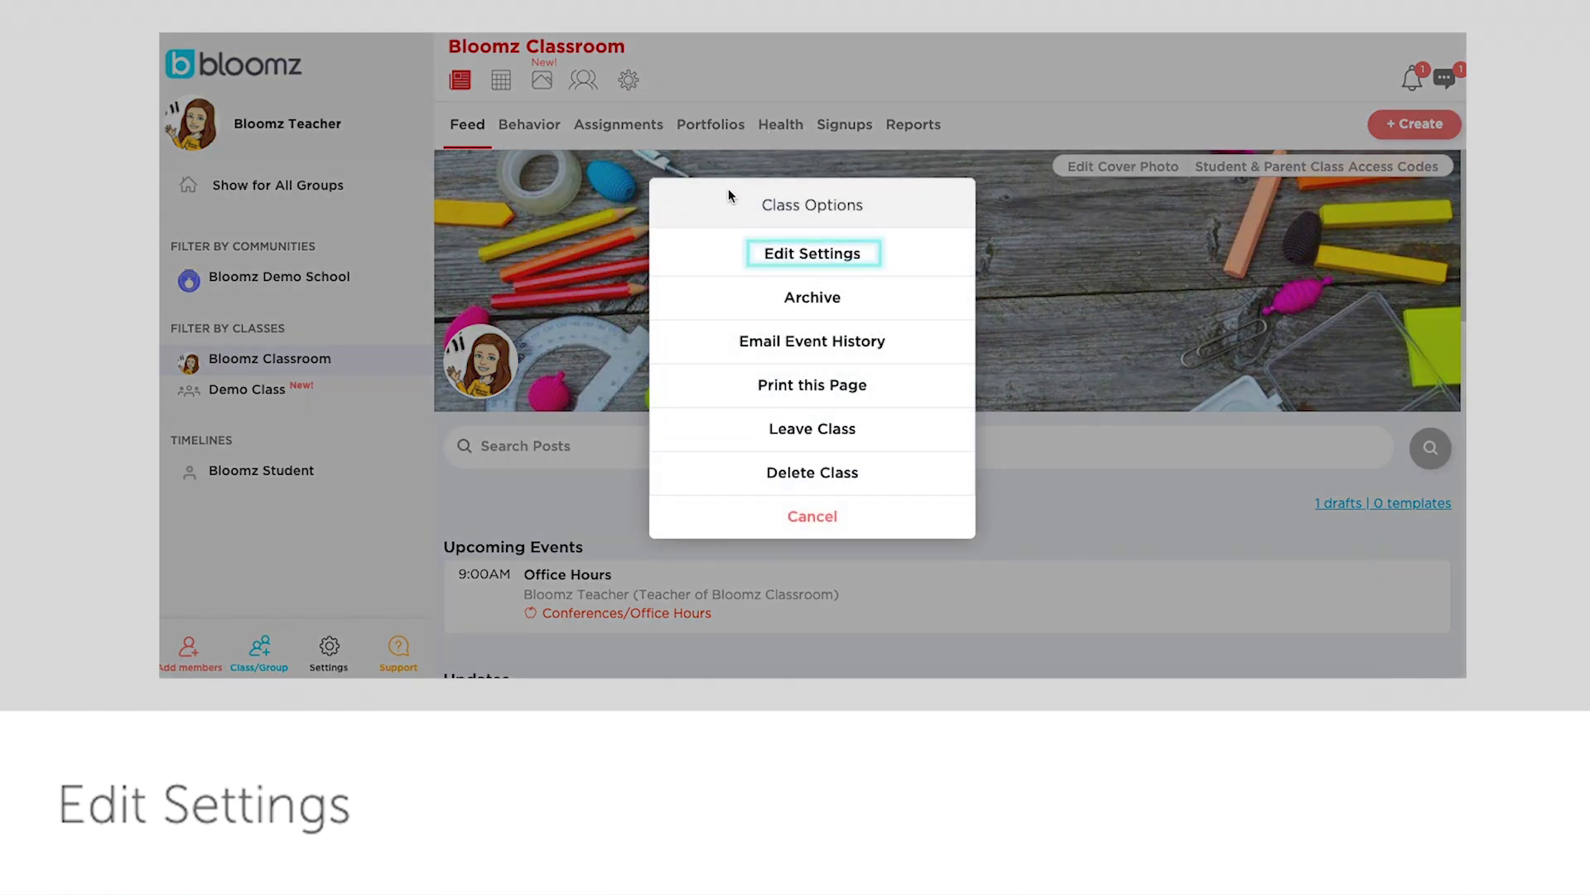
{"action": "left_click", "coordinate": [775, 253]}
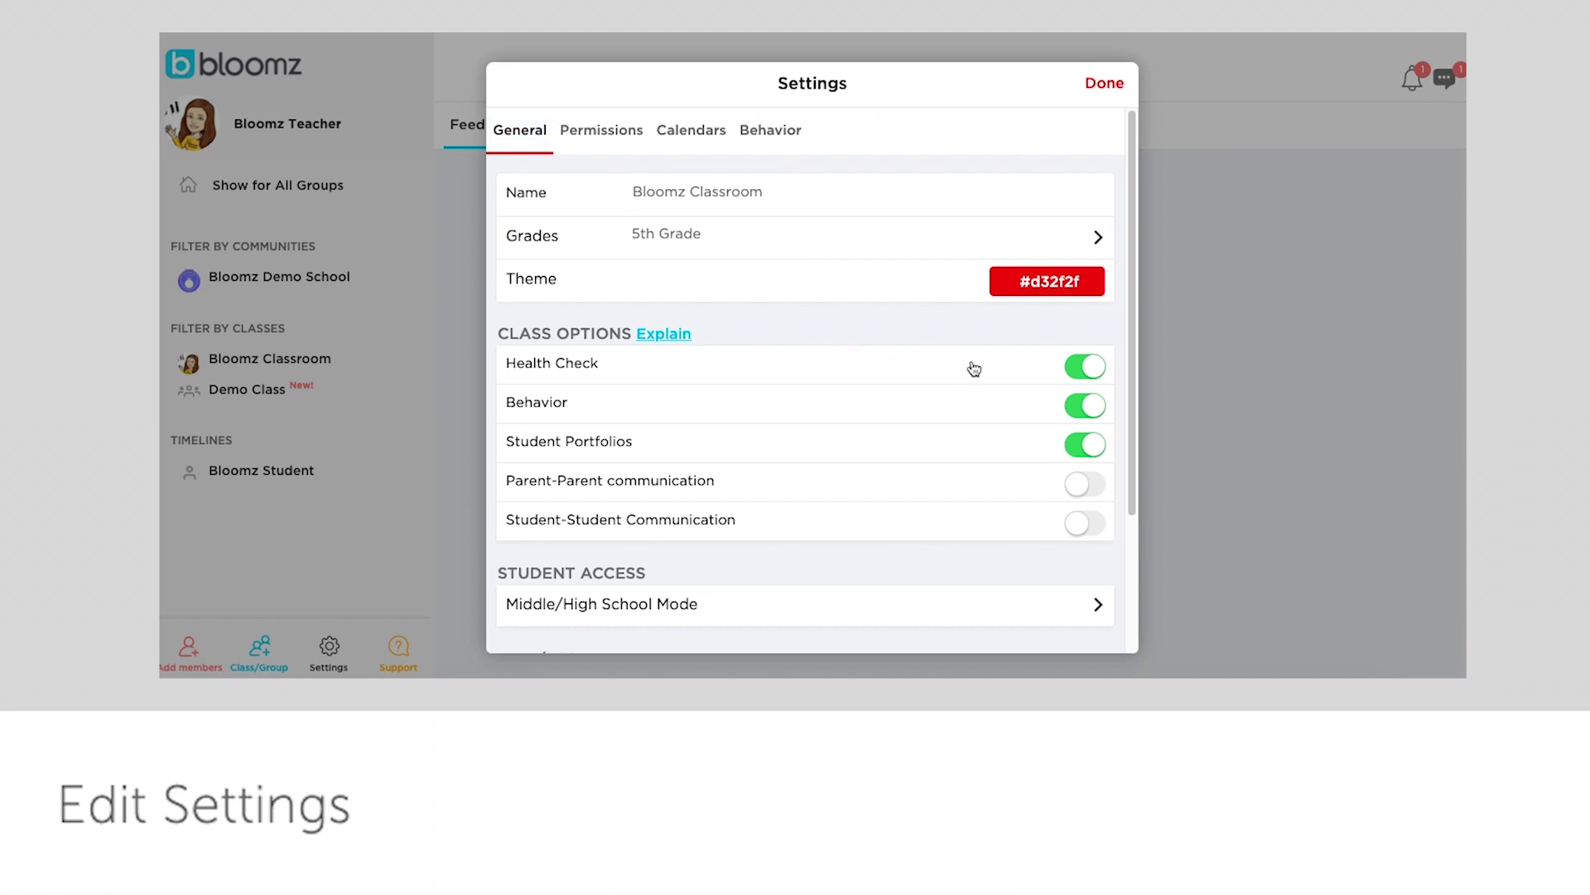
Step: Change the class theme colour to #cddc39
{"action": "key", "text": "Tab"}
{"action": "key", "text": "Tab"}
{"action": "key", "text": "Tab"}
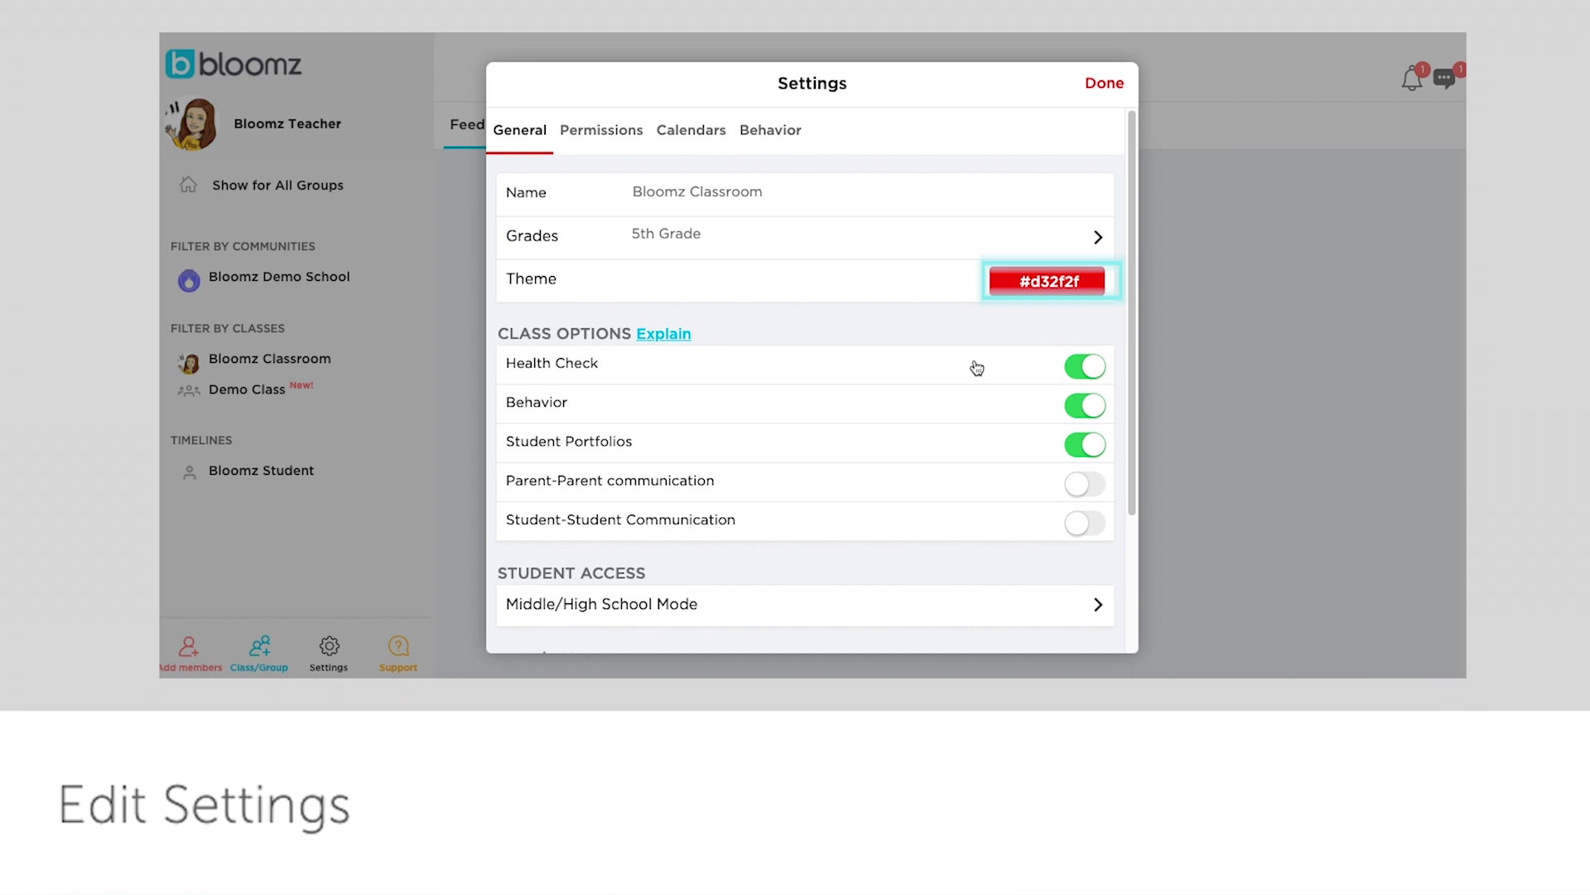
{"action": "left_click", "coordinate": [1005, 283]}
{"action": "left_click", "coordinate": [909, 269]}
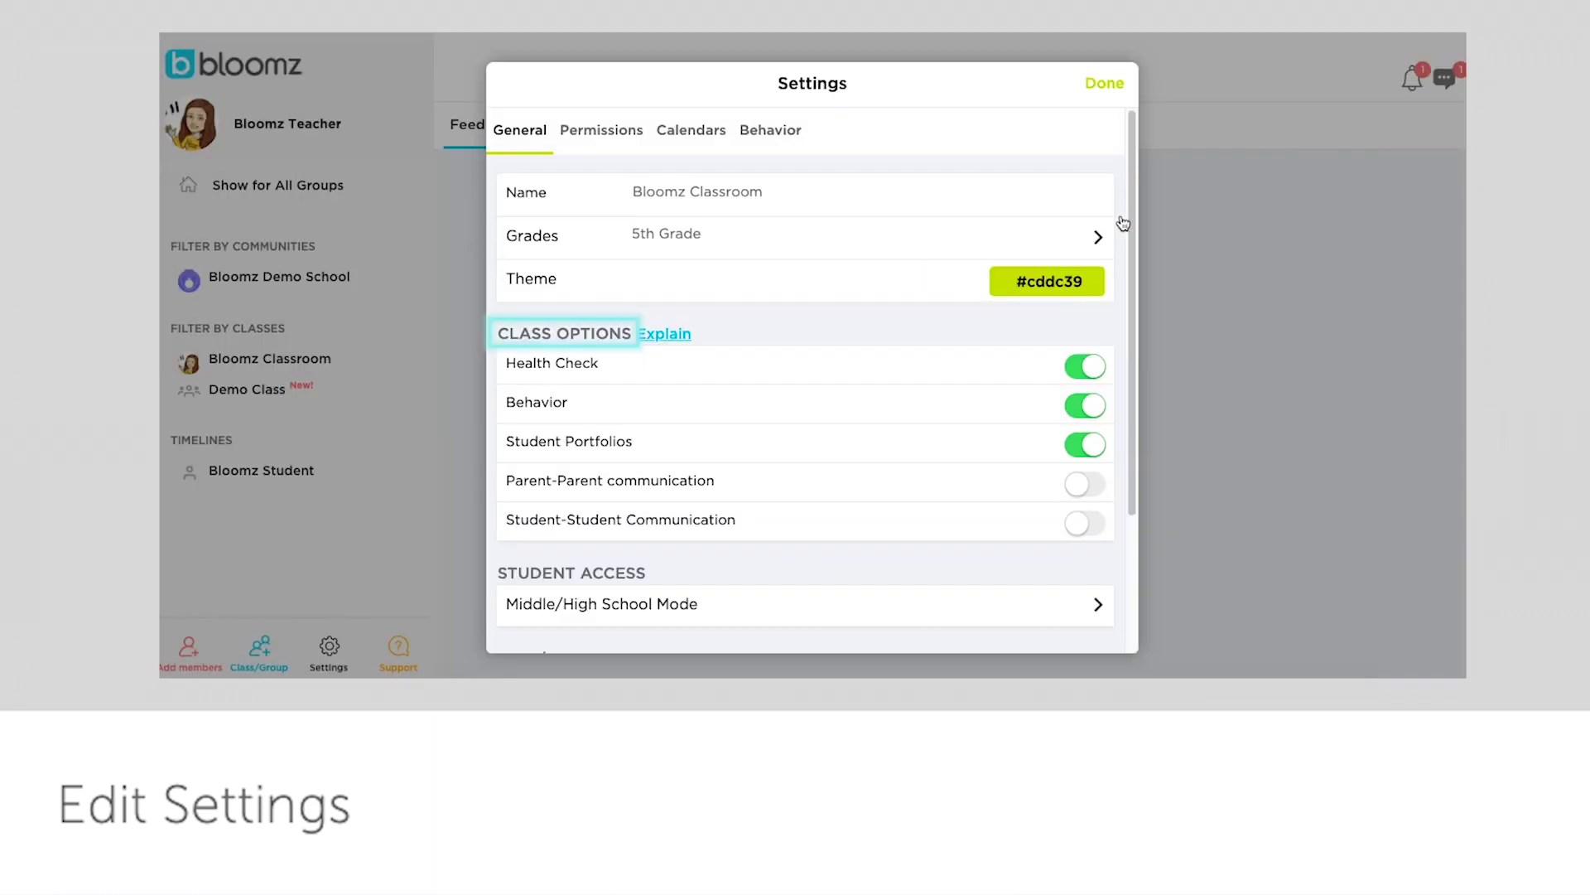
Step: Turn off the Health Check and Behavior class options, and switch Student Portfolios off and back on
{"action": "left_click", "coordinate": [1092, 373]}
{"action": "left_click", "coordinate": [1094, 374]}
{"action": "left_click", "coordinate": [1086, 406]}
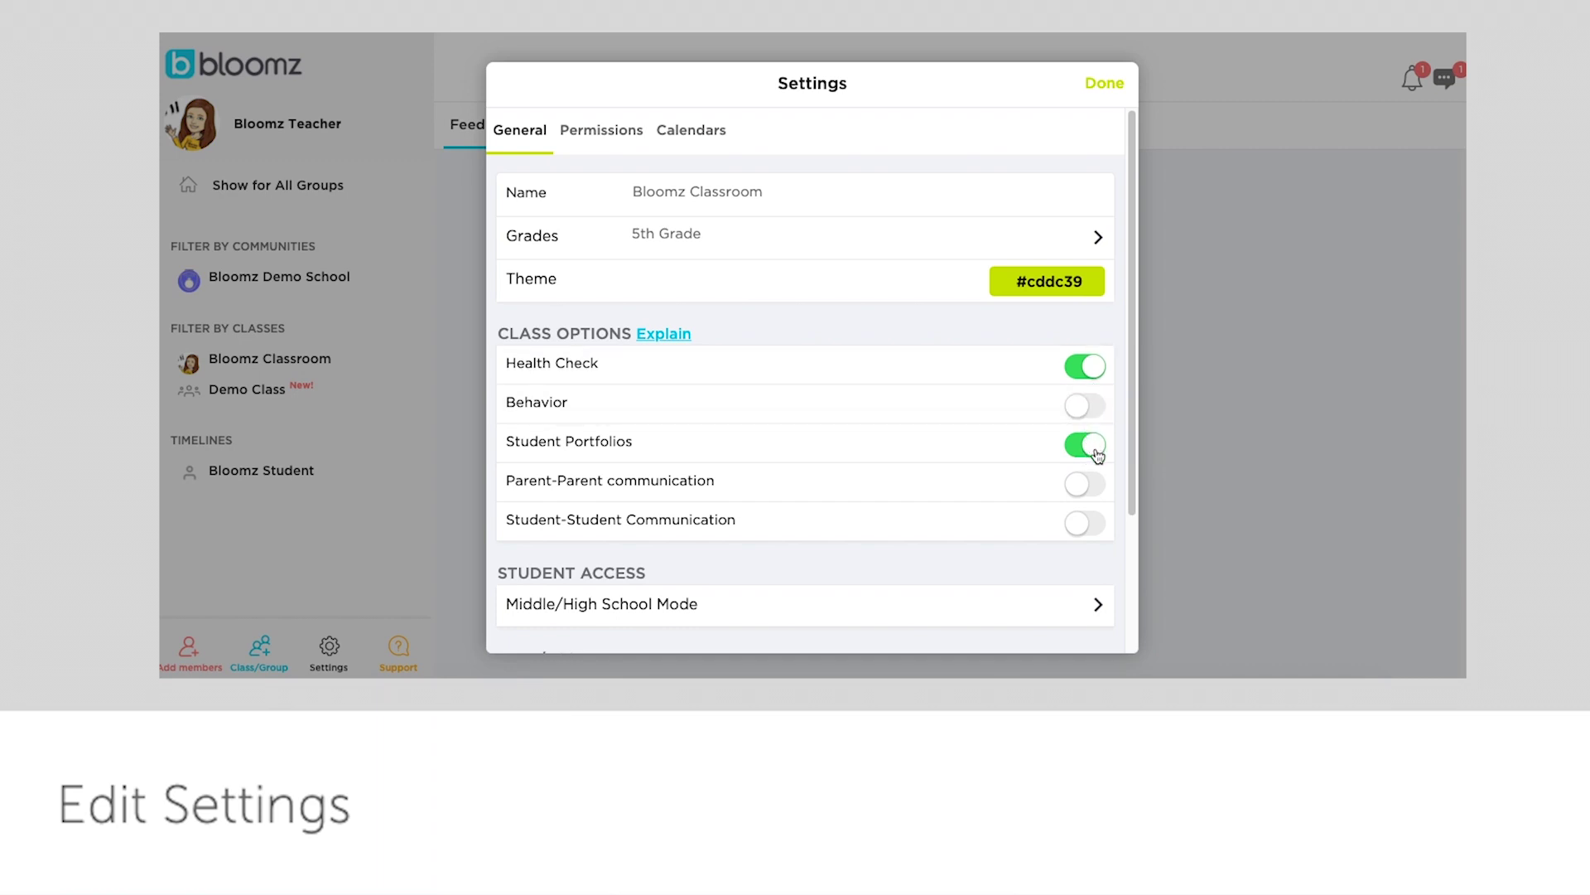
{"action": "left_click", "coordinate": [1090, 447]}
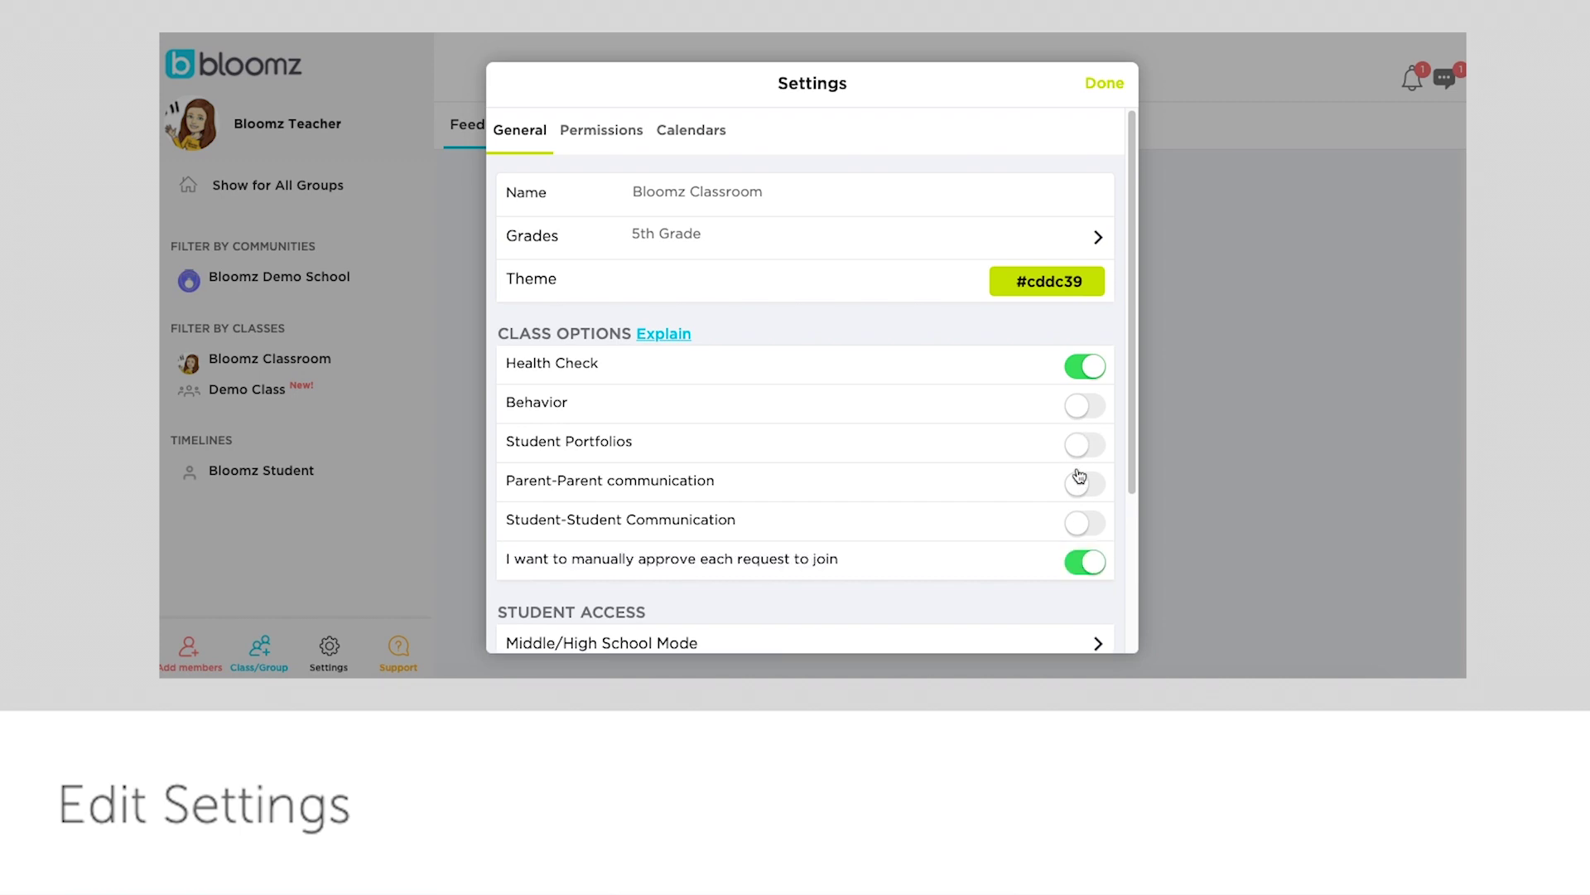
{"action": "left_click", "coordinate": [1085, 373]}
{"action": "left_click", "coordinate": [1078, 449]}
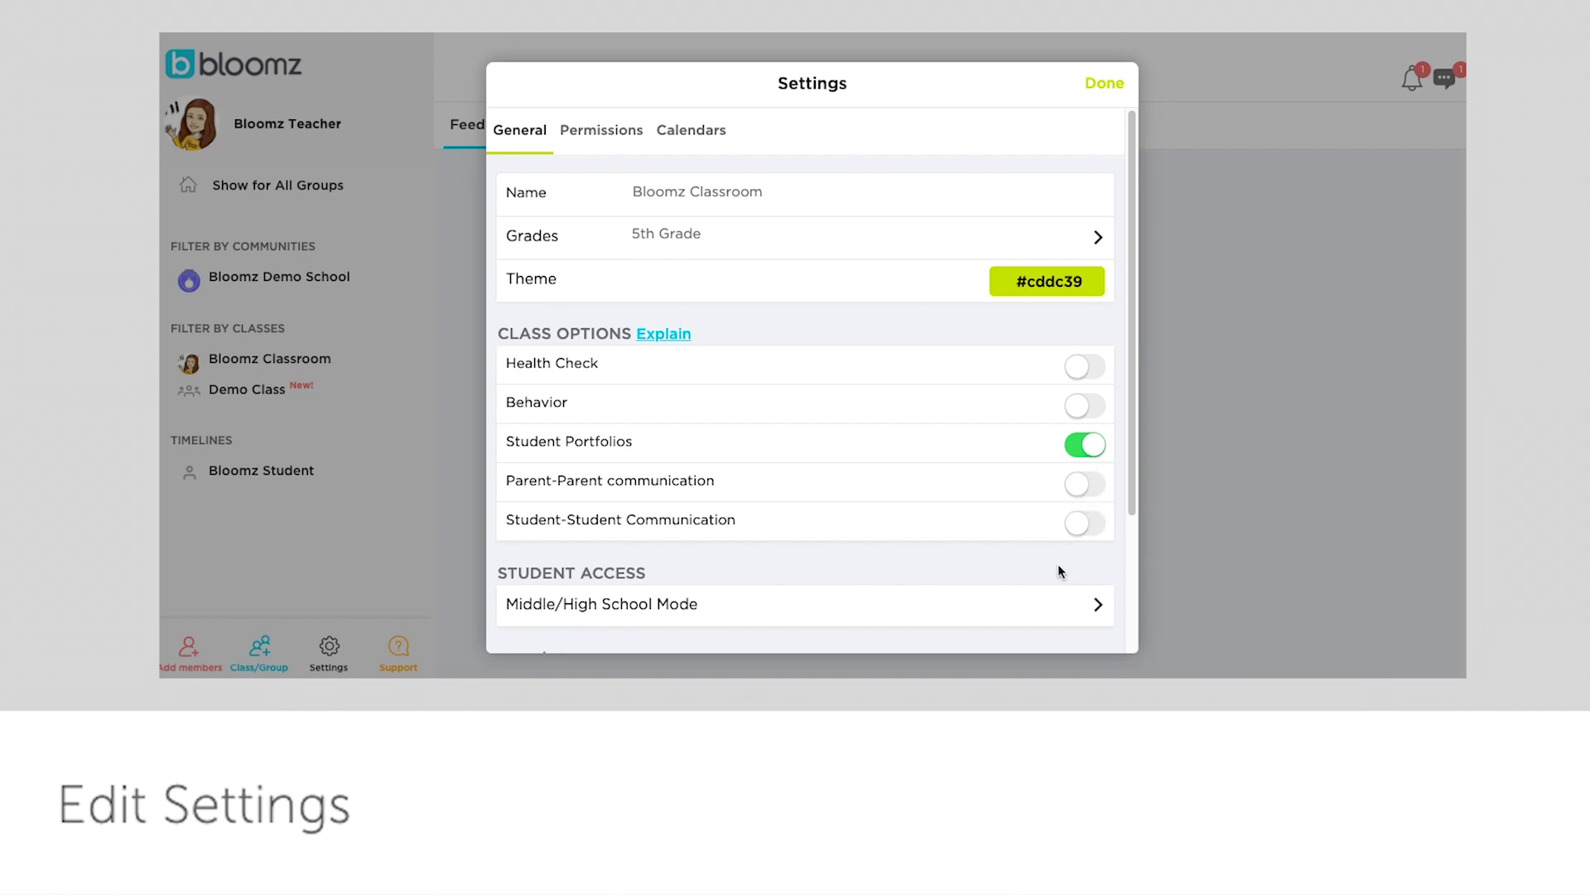
Step: Review the available student access modes in the class settings and return without changing the mode
{"action": "scroll", "coordinate": [1044, 553], "scroll_direction": "down", "scroll_amount": 1}
{"action": "scroll", "coordinate": [1037, 544], "scroll_direction": "down", "scroll_amount": 1}
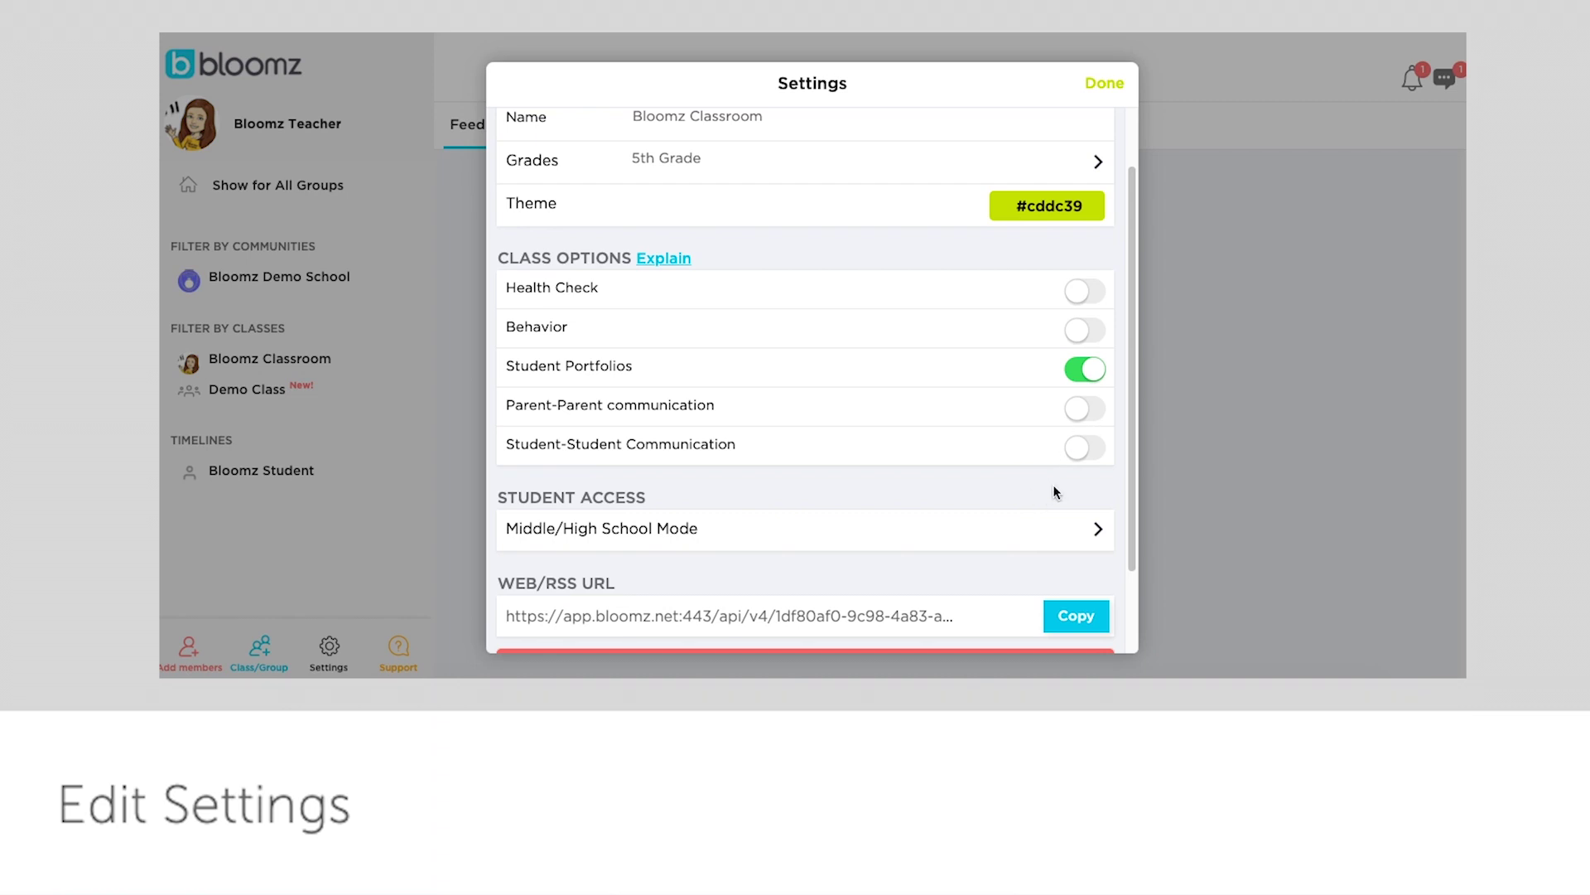
{"action": "scroll", "coordinate": [1006, 530], "scroll_direction": "down", "scroll_amount": 1}
{"action": "left_click", "coordinate": [708, 458]}
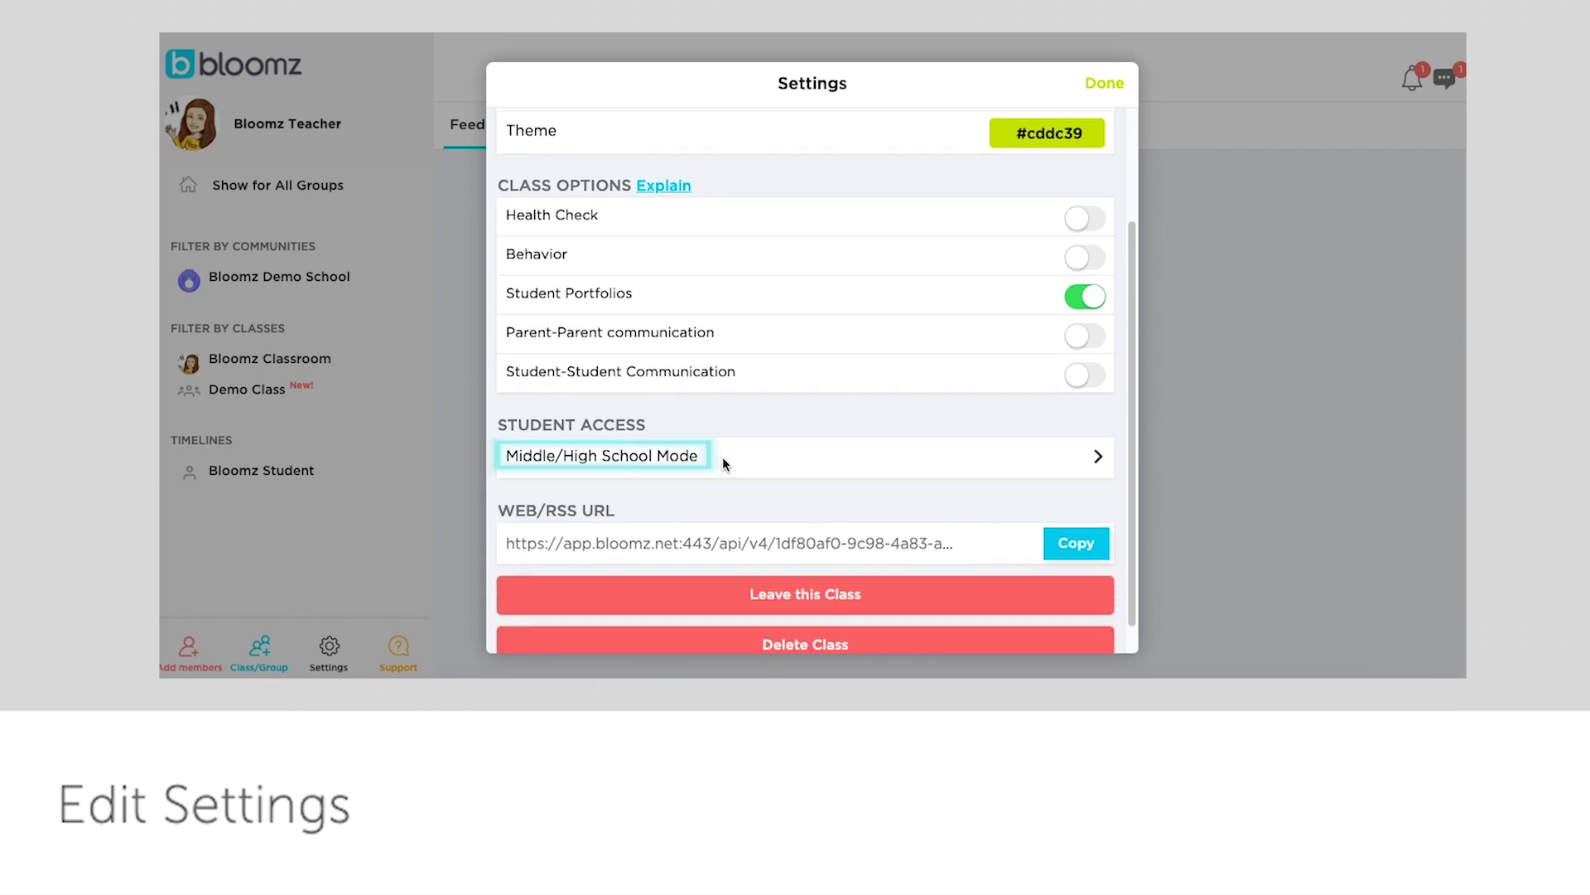
{"action": "left_click", "coordinate": [804, 459]}
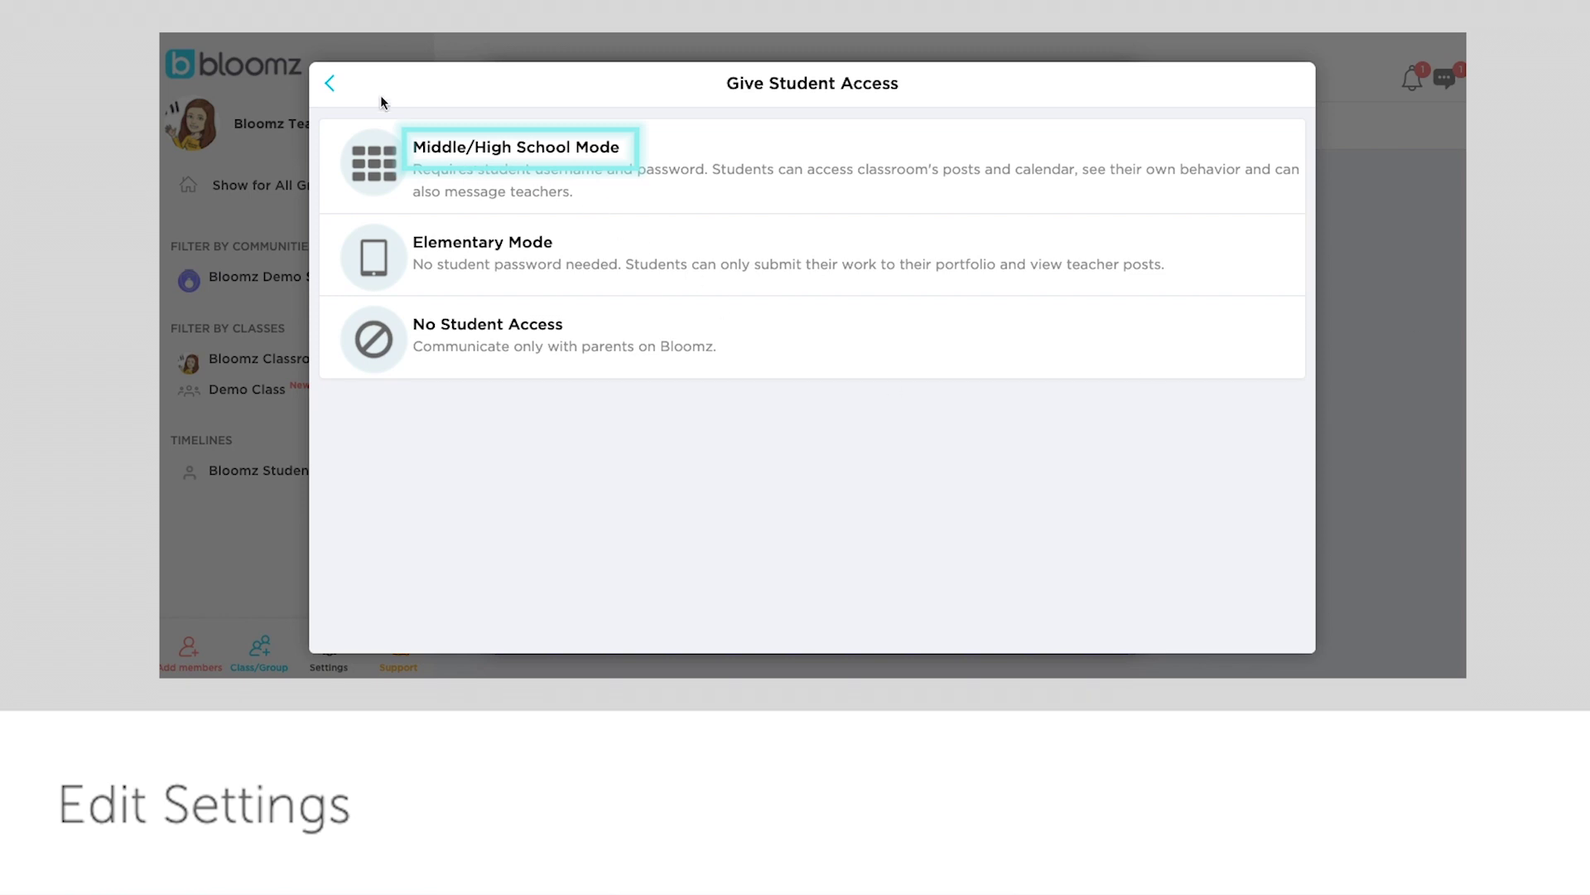
{"action": "left_click", "coordinate": [329, 83]}
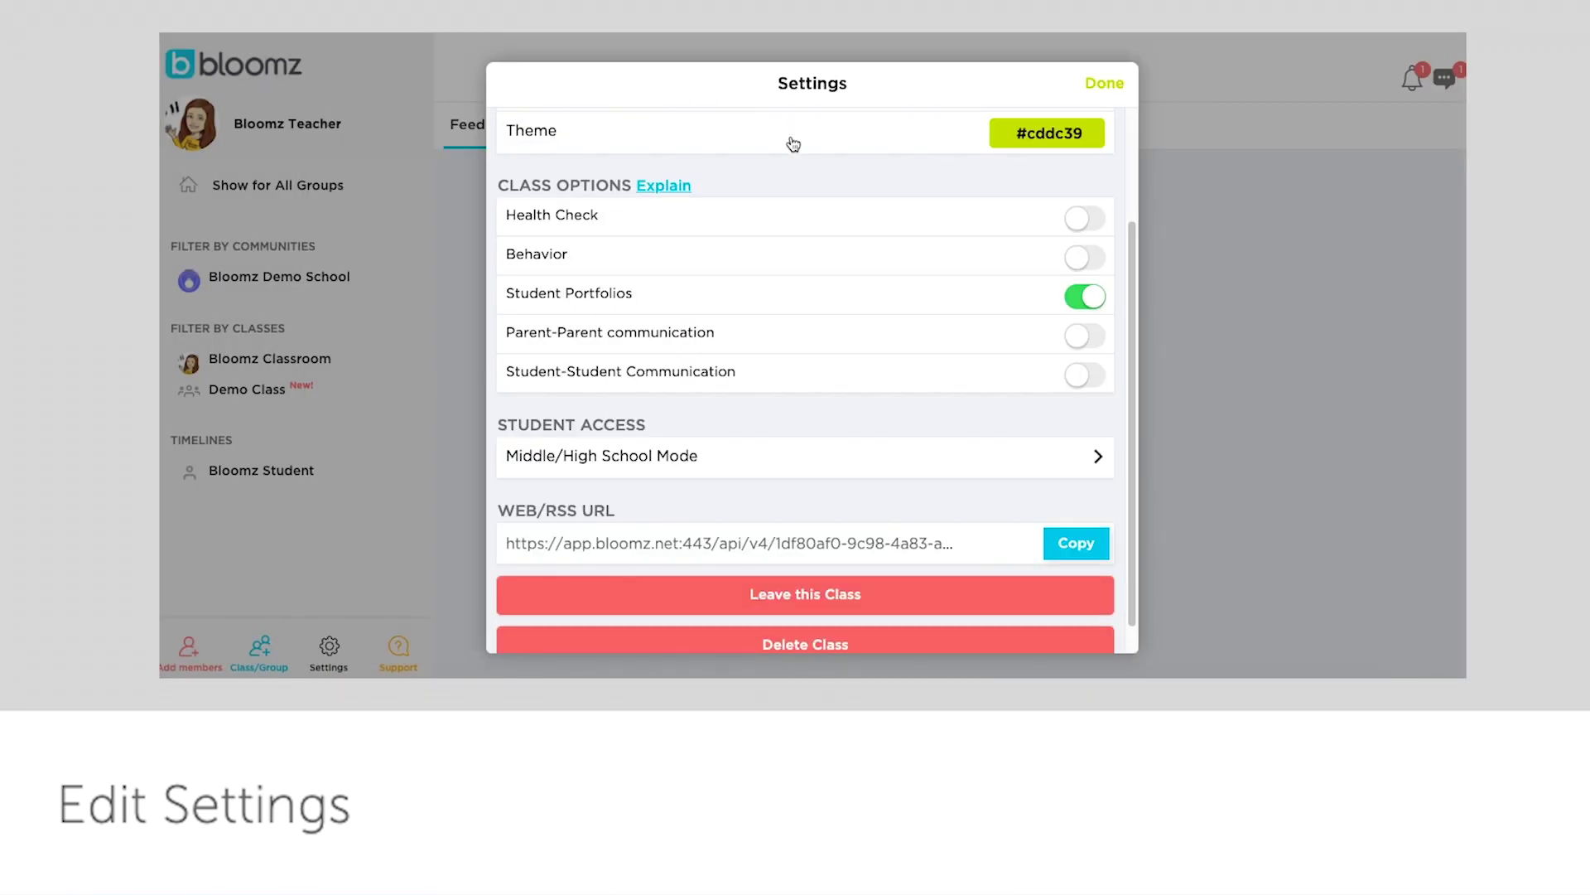
Step: Review the class's parent and student permissions and open the choices for parents commenting on posts
{"action": "scroll", "coordinate": [829, 382], "scroll_direction": "up", "scroll_amount": 1}
{"action": "scroll", "coordinate": [829, 382], "scroll_direction": "up", "scroll_amount": 3}
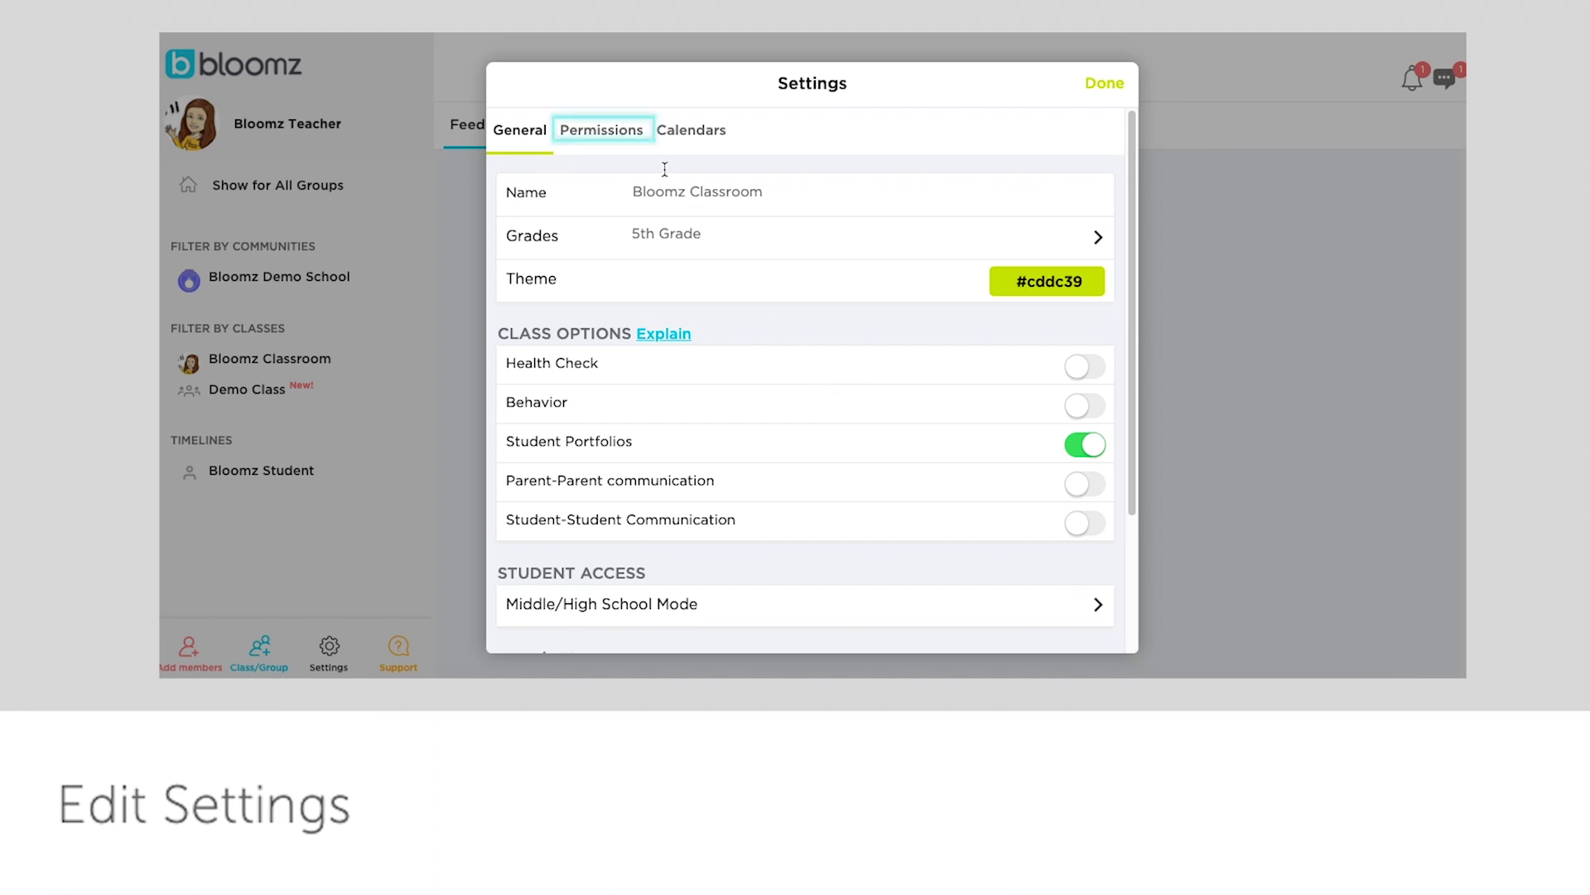
{"action": "left_click", "coordinate": [607, 131]}
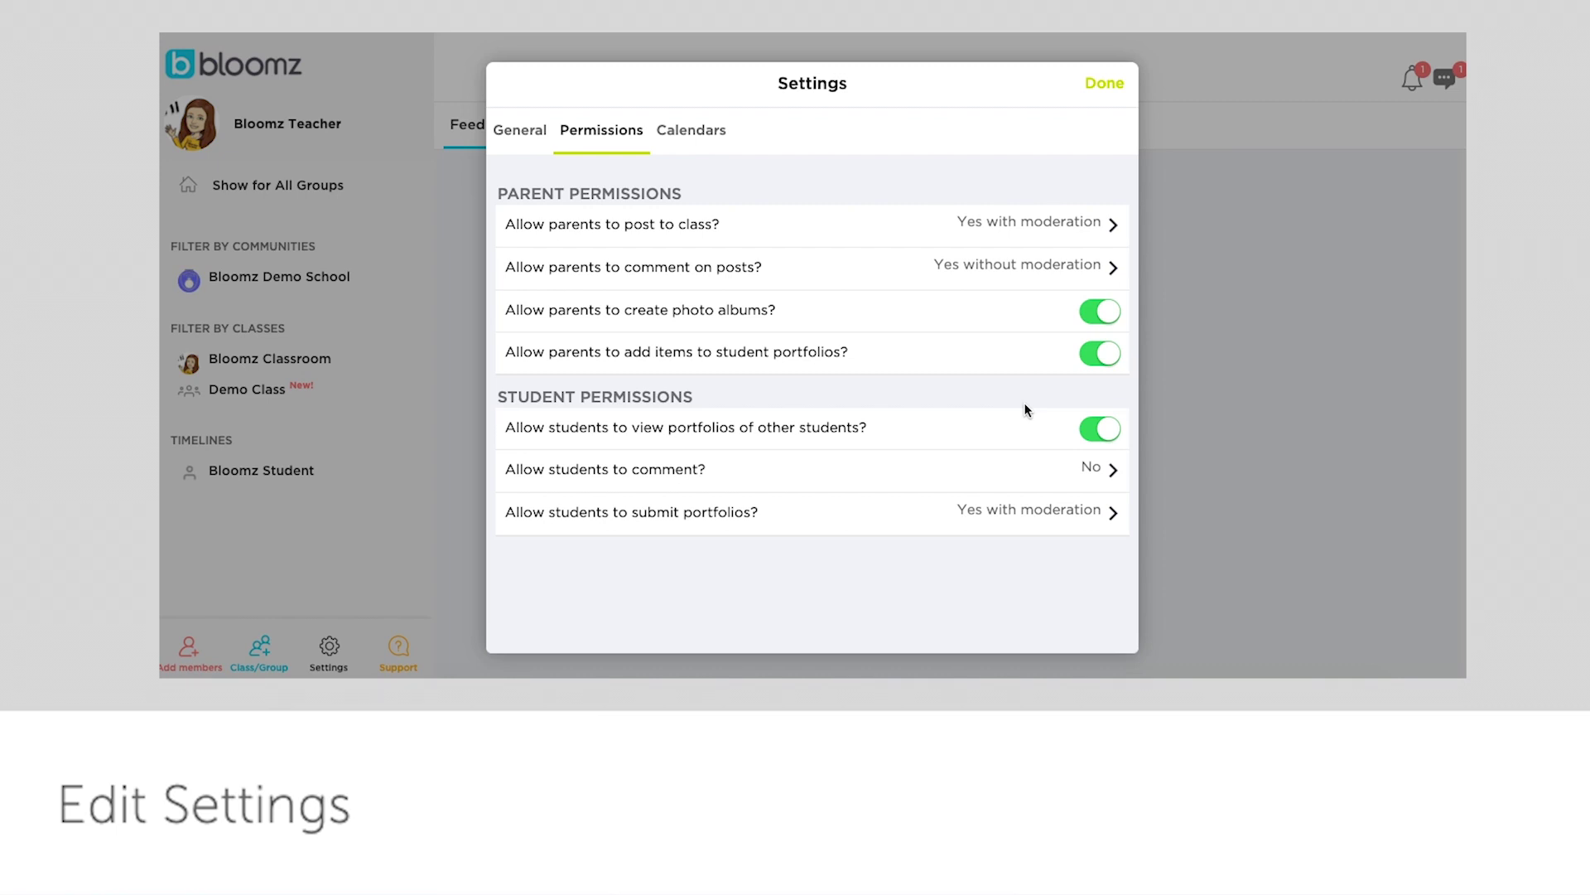
{"action": "left_click", "coordinate": [1073, 267]}
{"action": "left_click", "coordinate": [421, 189]}
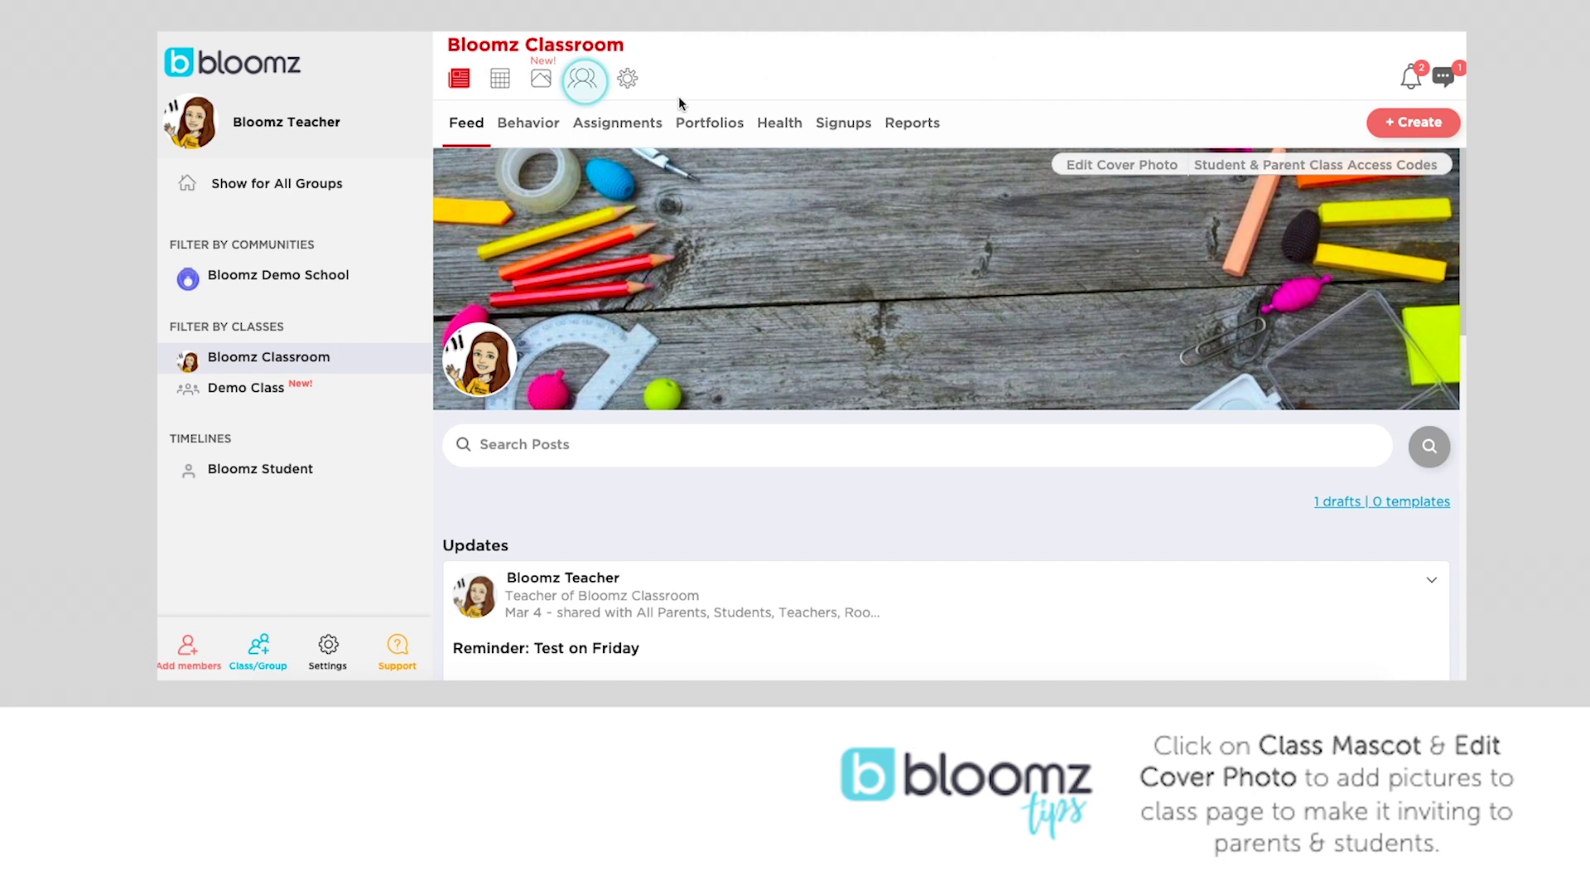
Step: Look through the Bloomz Classroom parent roster and open the options for adding parents
{"action": "left_click", "coordinate": [582, 78]}
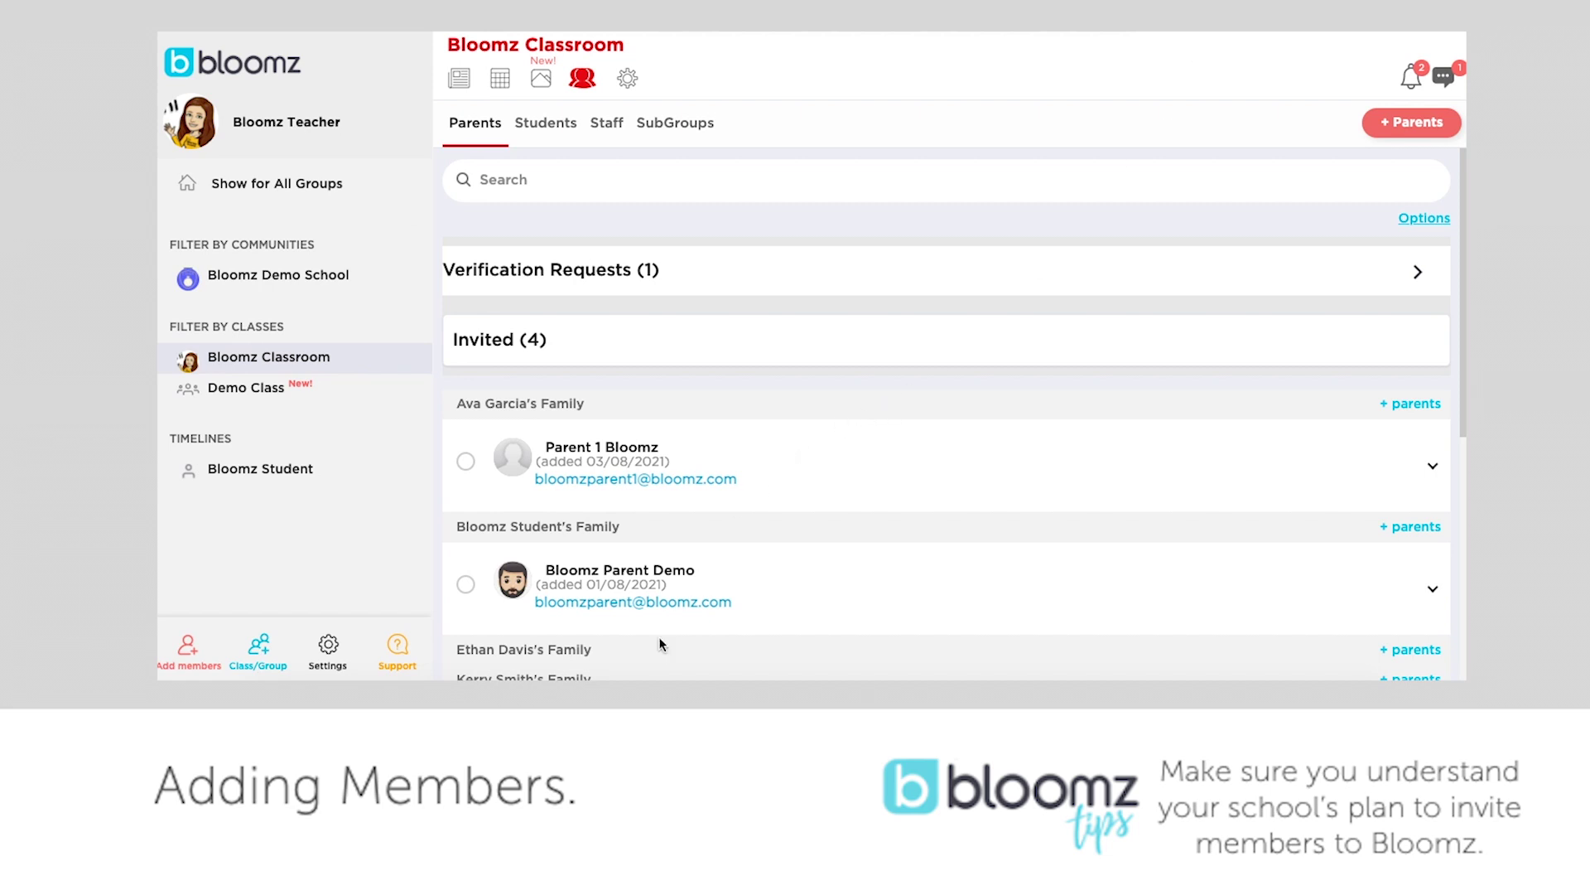
{"action": "scroll", "coordinate": [839, 485], "scroll_direction": "down", "scroll_amount": 2}
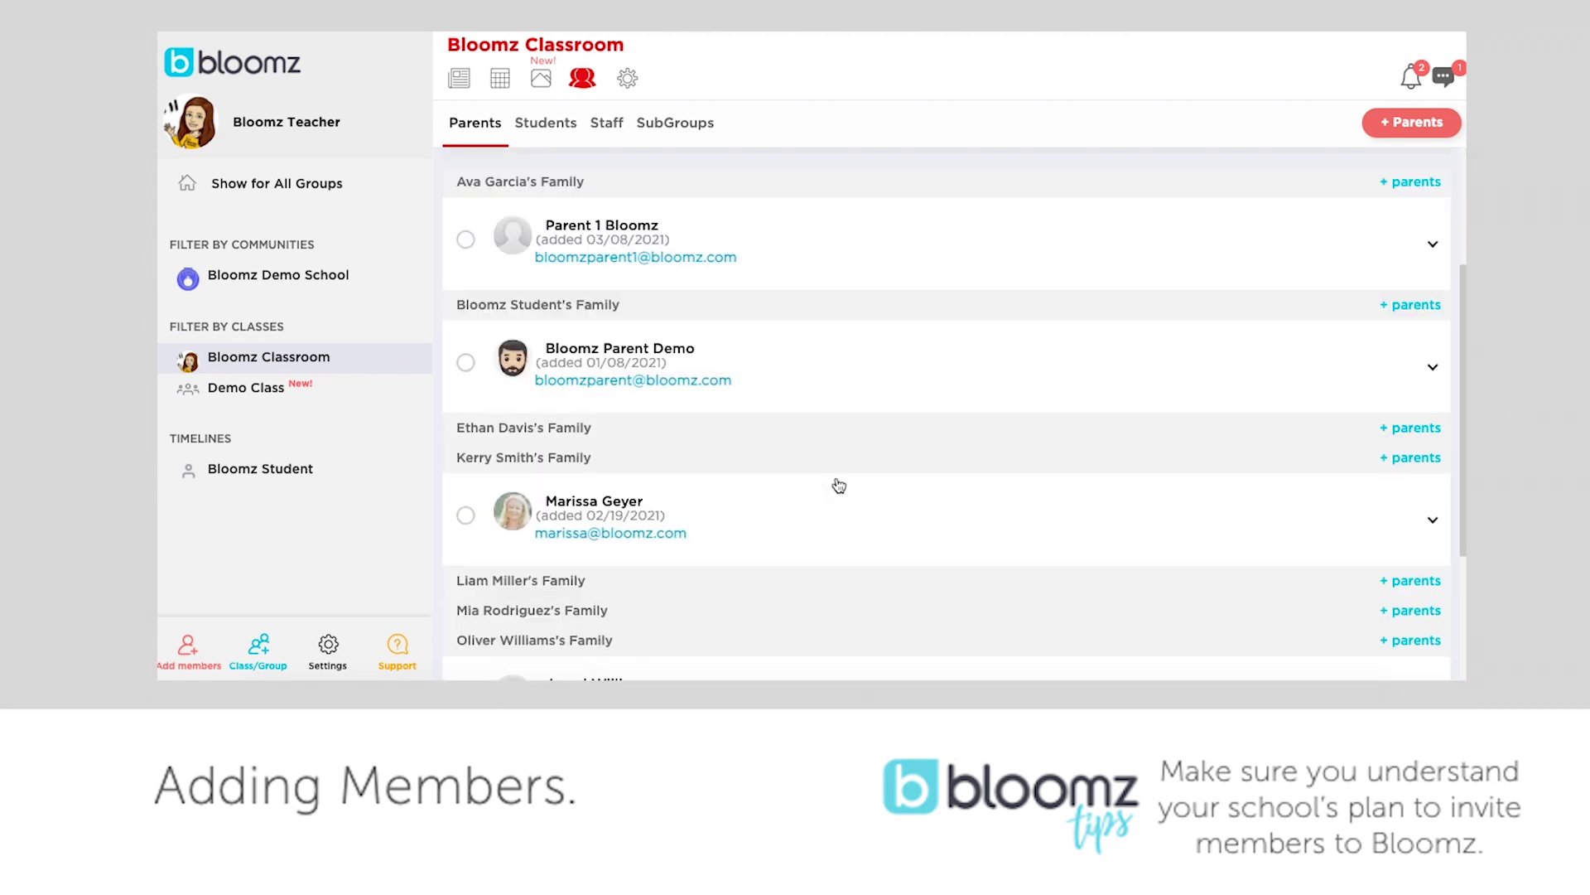
{"action": "scroll", "coordinate": [839, 486], "scroll_direction": "up", "scroll_amount": 3}
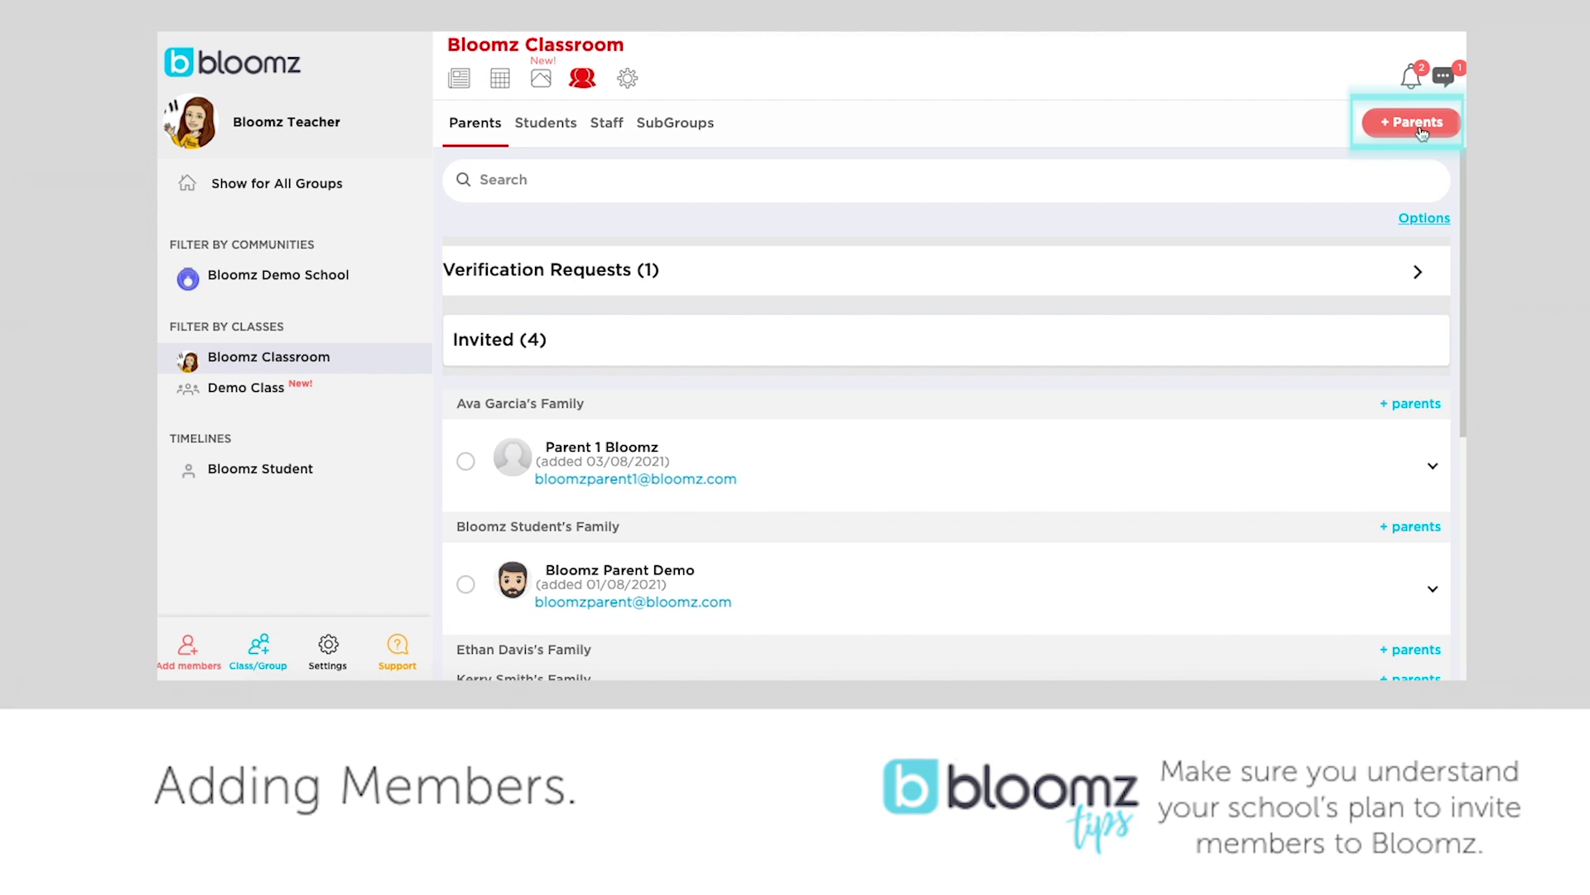
{"action": "left_click", "coordinate": [1418, 126]}
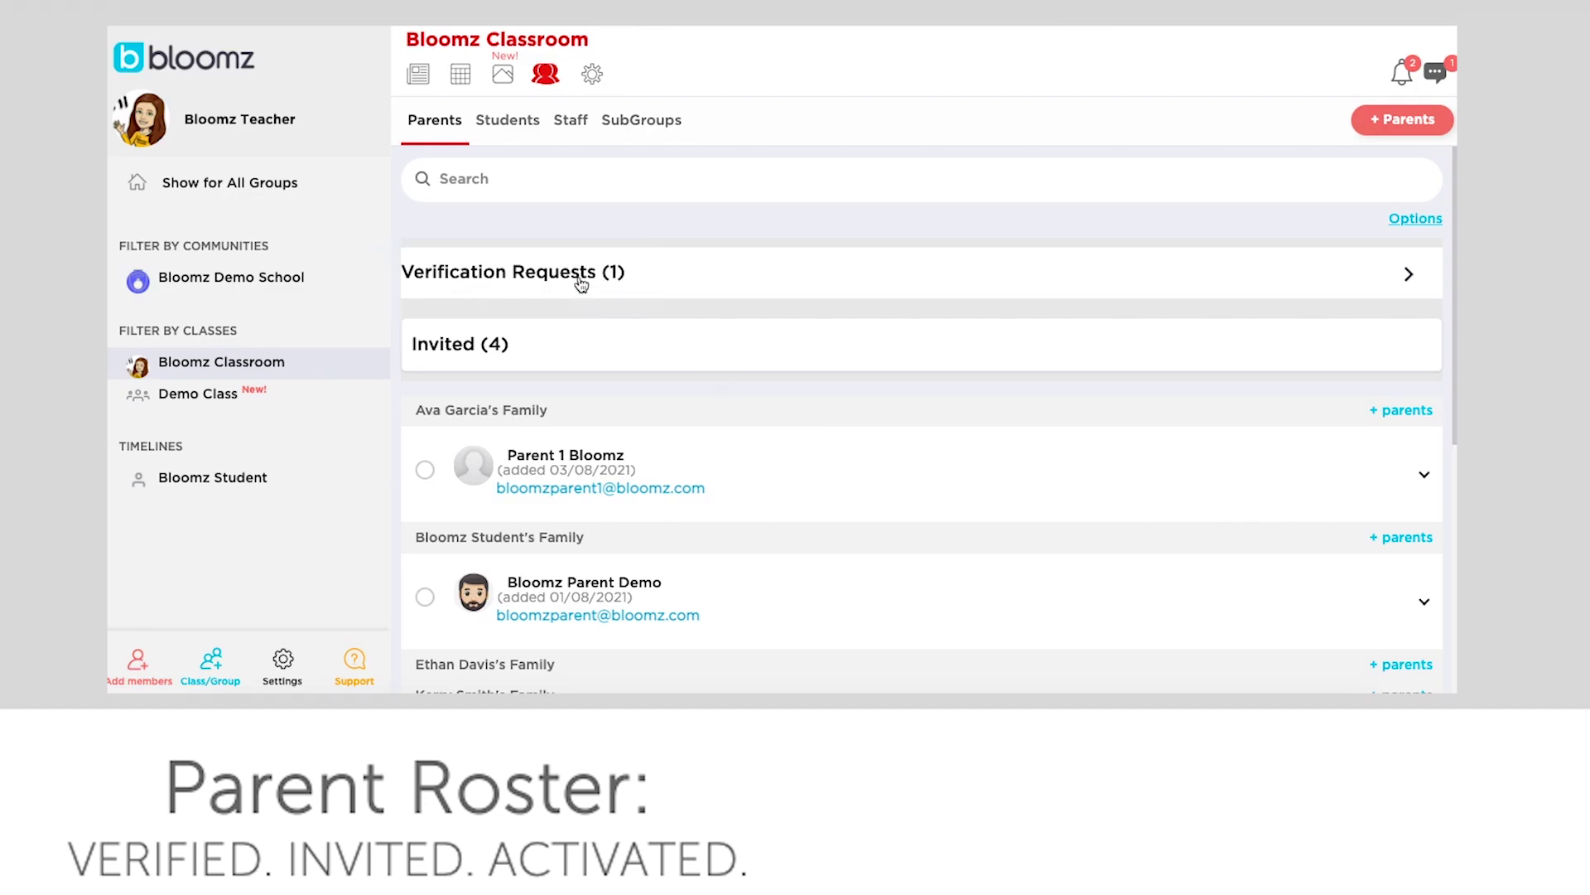
Step: Review the parent verification requests, and expand and collapse the list of invited parents
{"action": "left_click", "coordinate": [581, 282]}
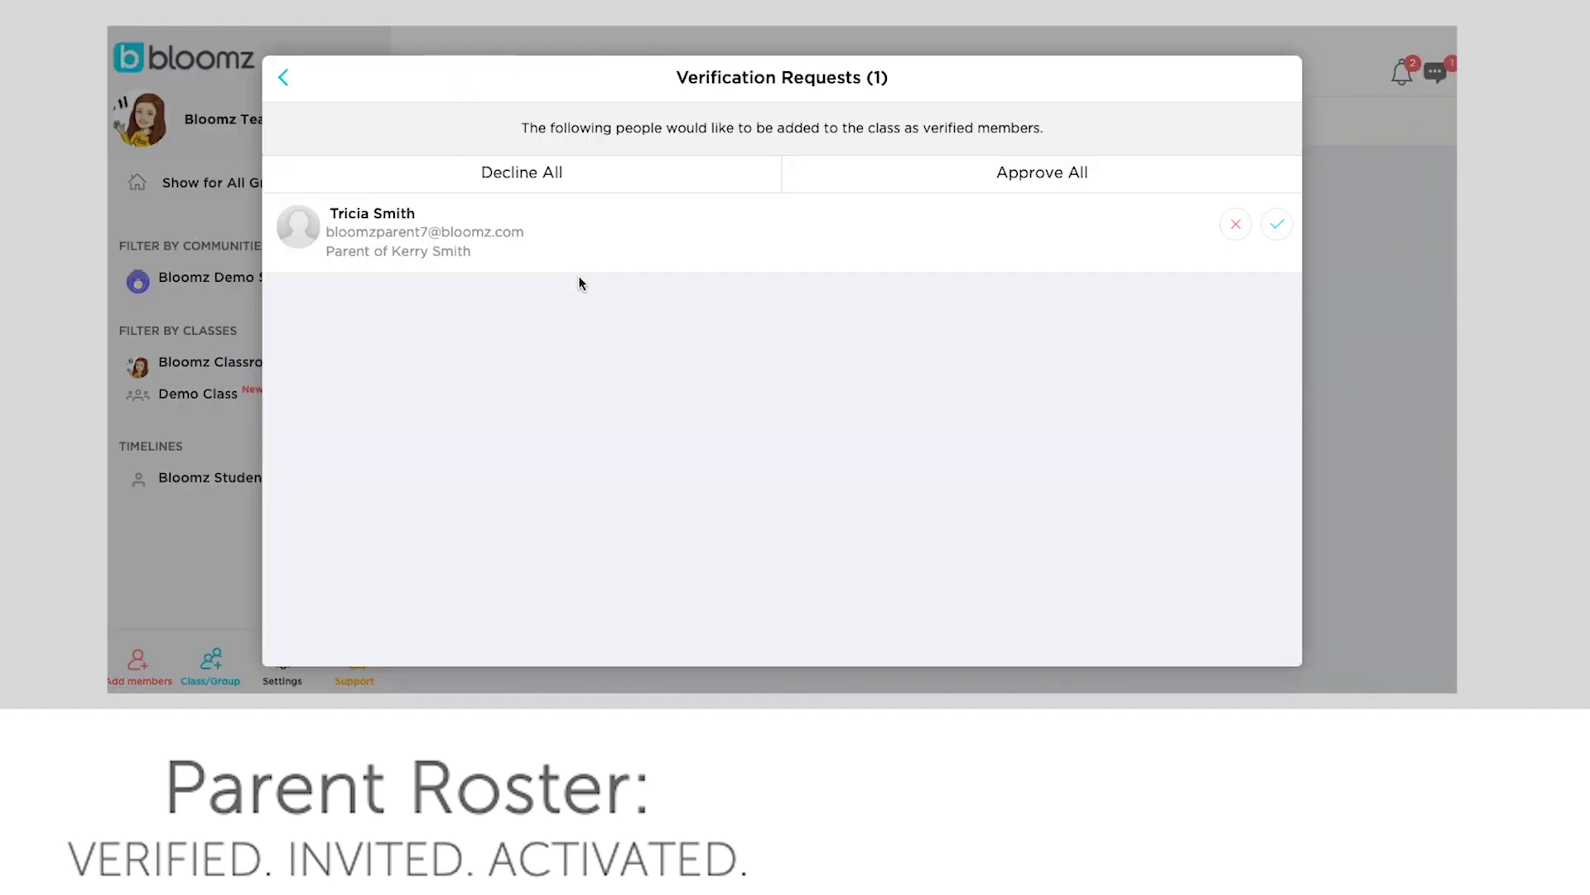
{"action": "left_click", "coordinate": [285, 77]}
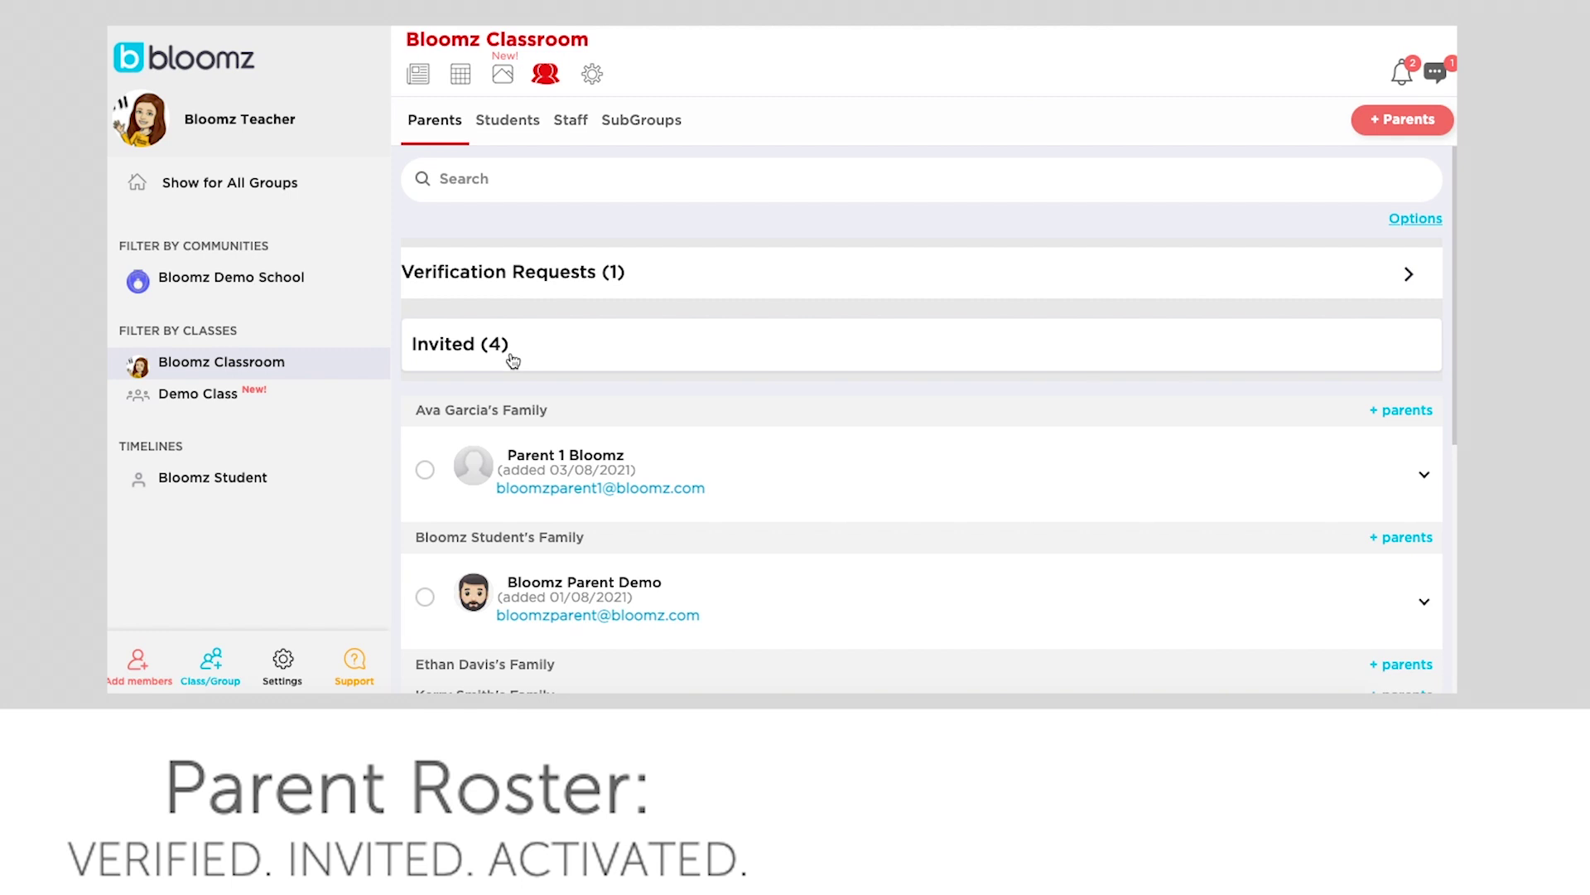
{"action": "left_click", "coordinate": [513, 361]}
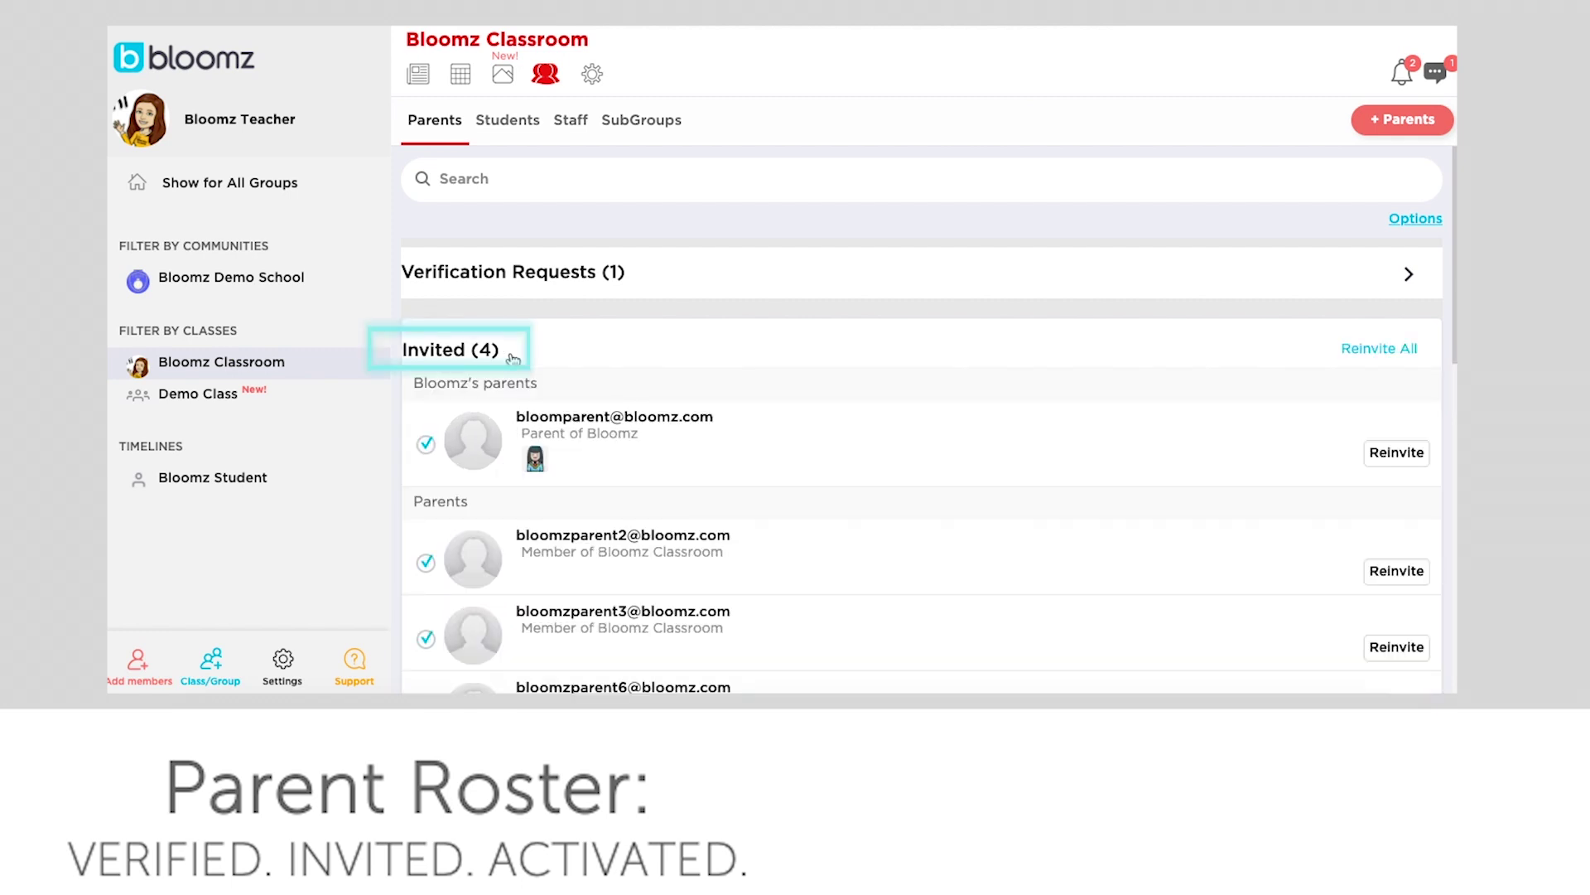
{"action": "scroll", "coordinate": [518, 362], "scroll_direction": "down", "scroll_amount": 1}
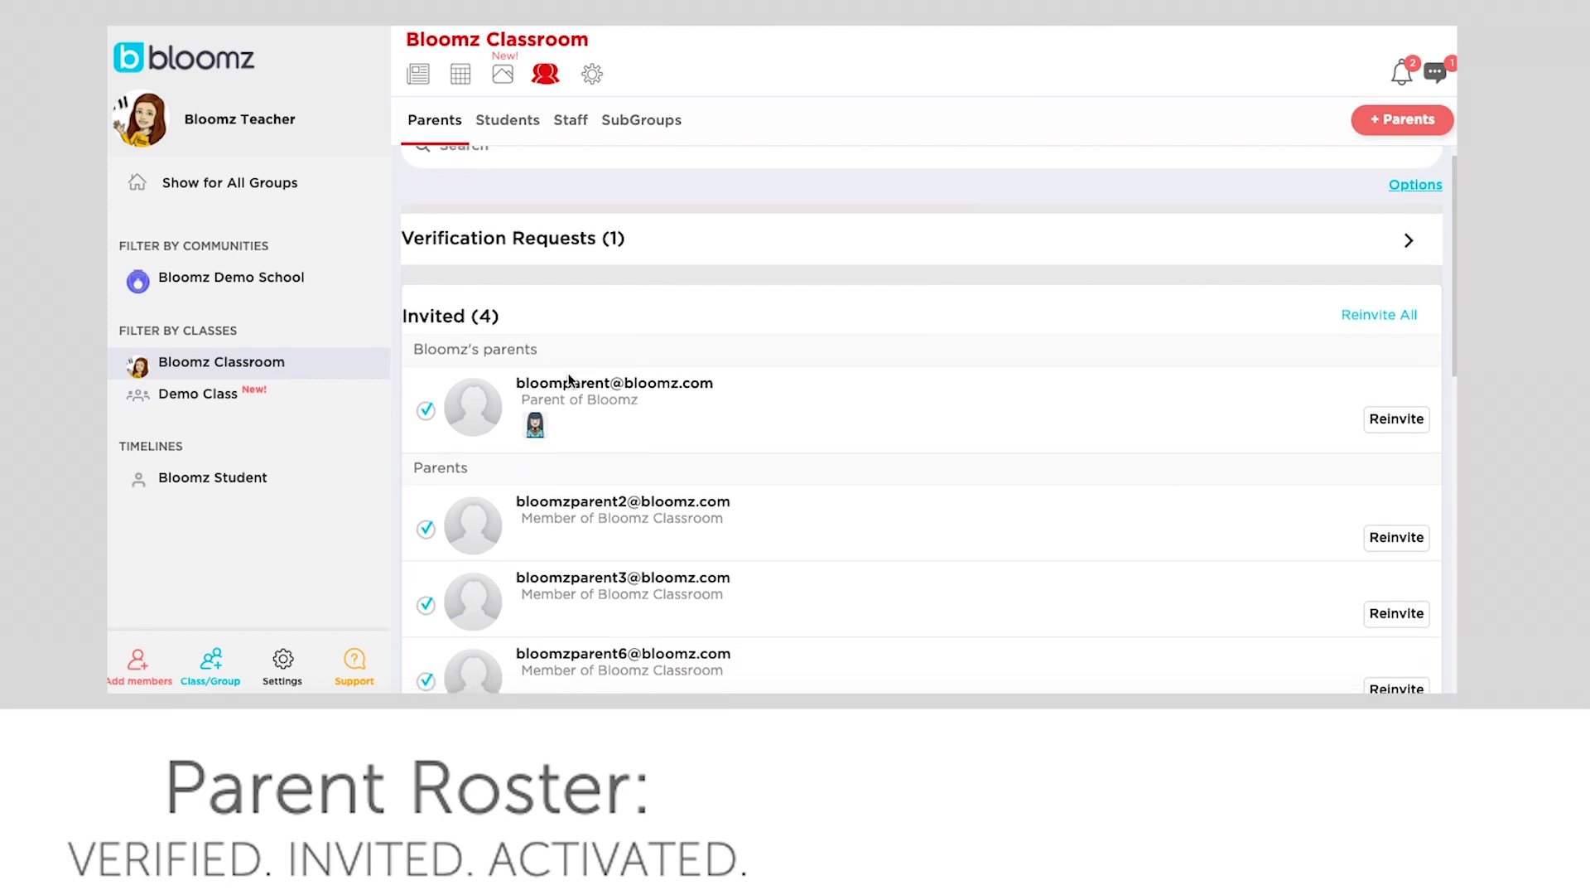
{"action": "scroll", "coordinate": [569, 381], "scroll_direction": "down", "scroll_amount": 1}
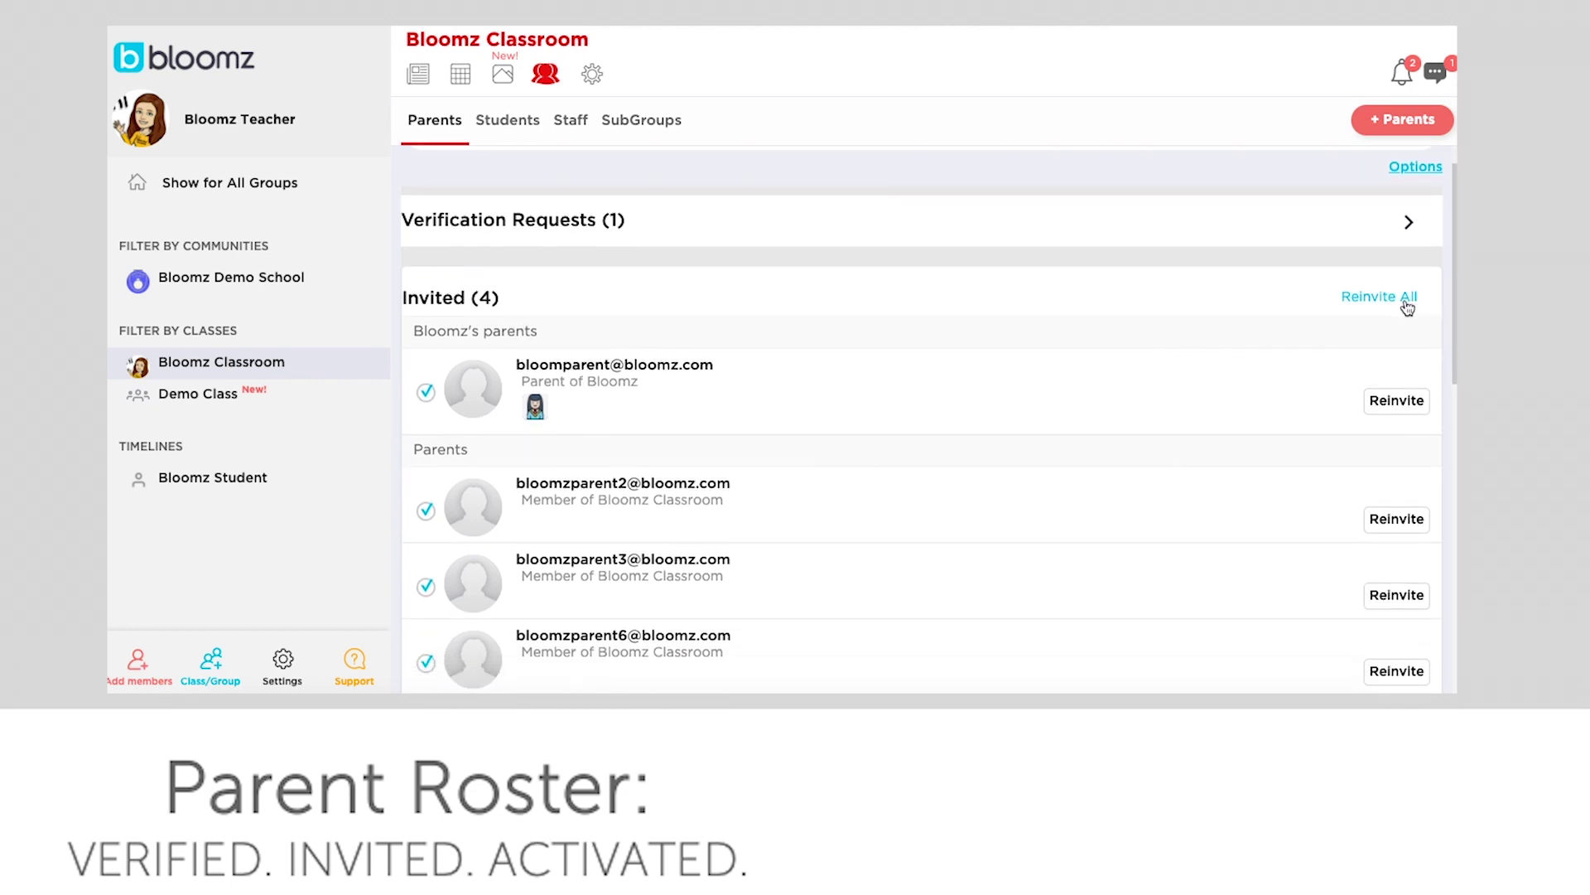
{"action": "left_click", "coordinate": [845, 294]}
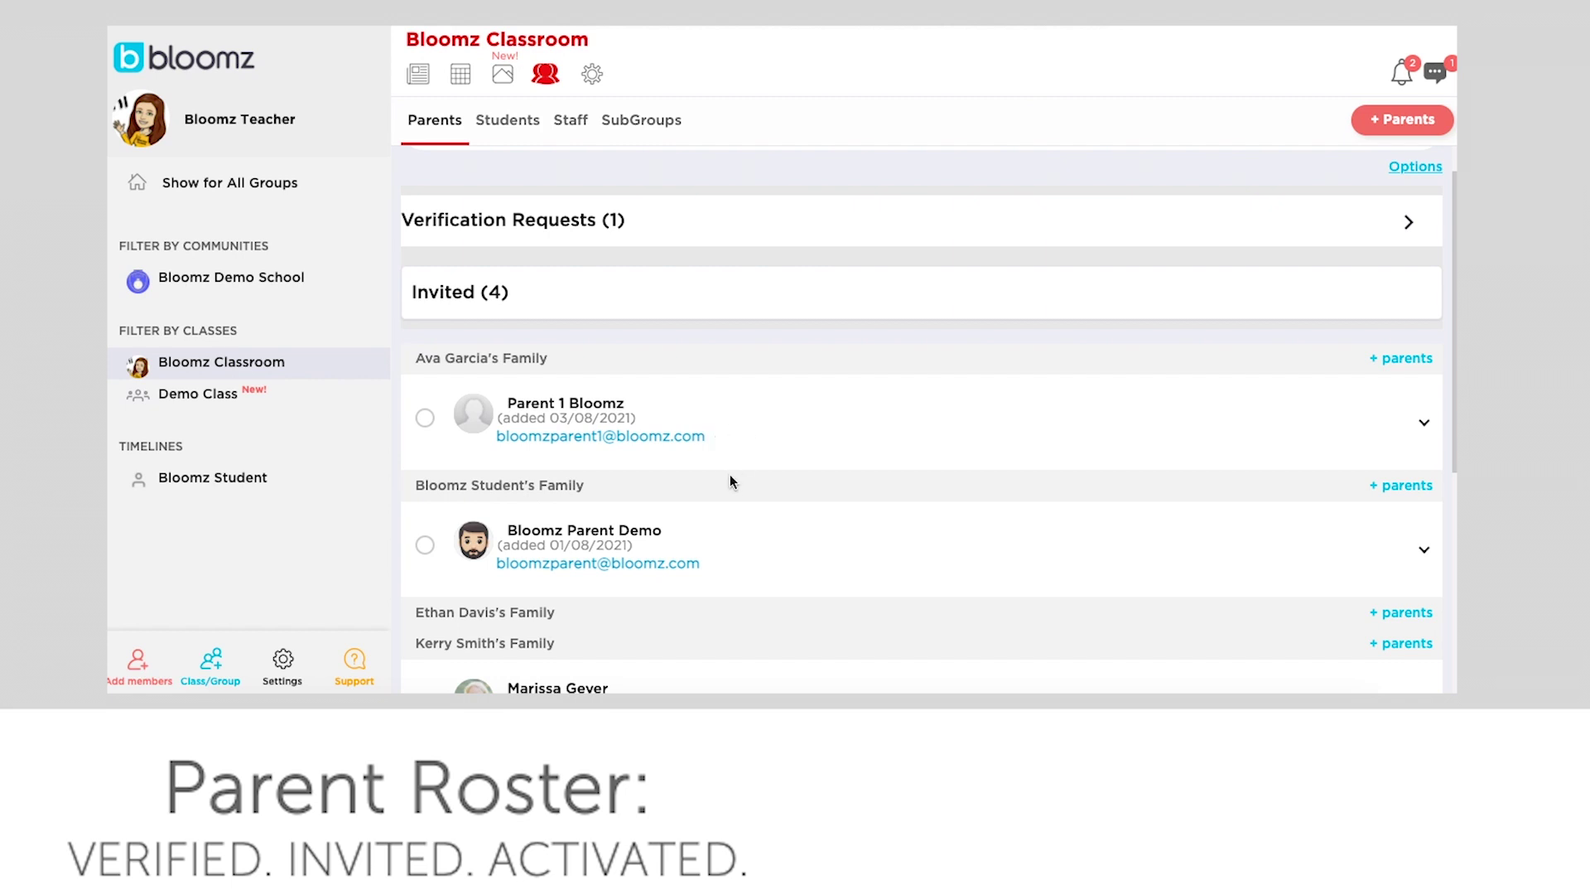
Step: View the member actions for the first listed parent and the bulk actions for all selected parents, closing both without changes
{"action": "left_click", "coordinate": [610, 414]}
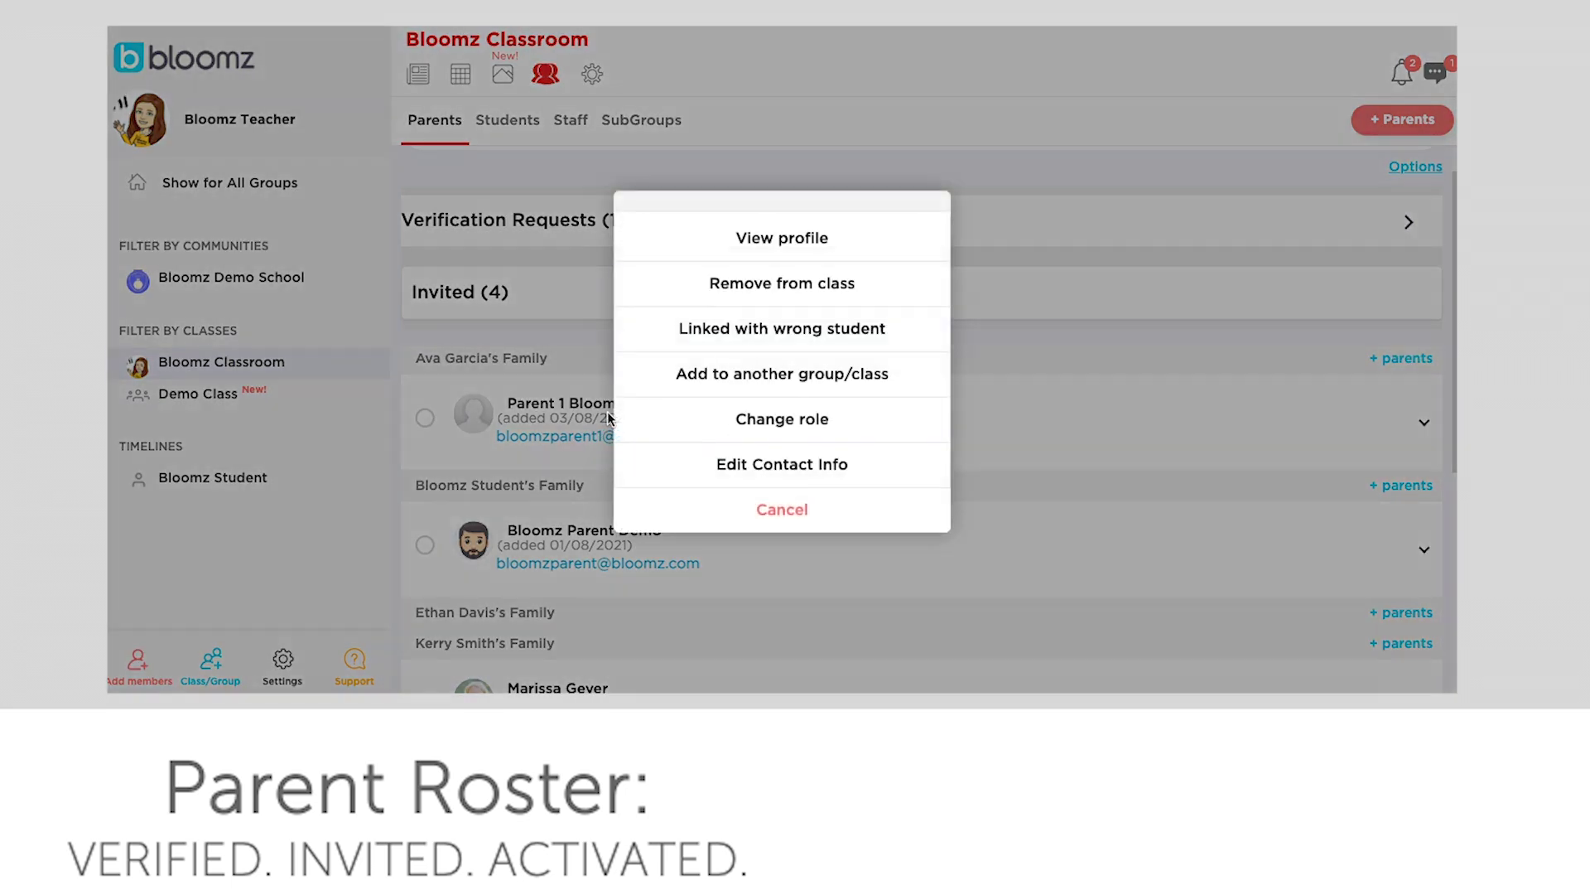
{"action": "left_click", "coordinate": [826, 520]}
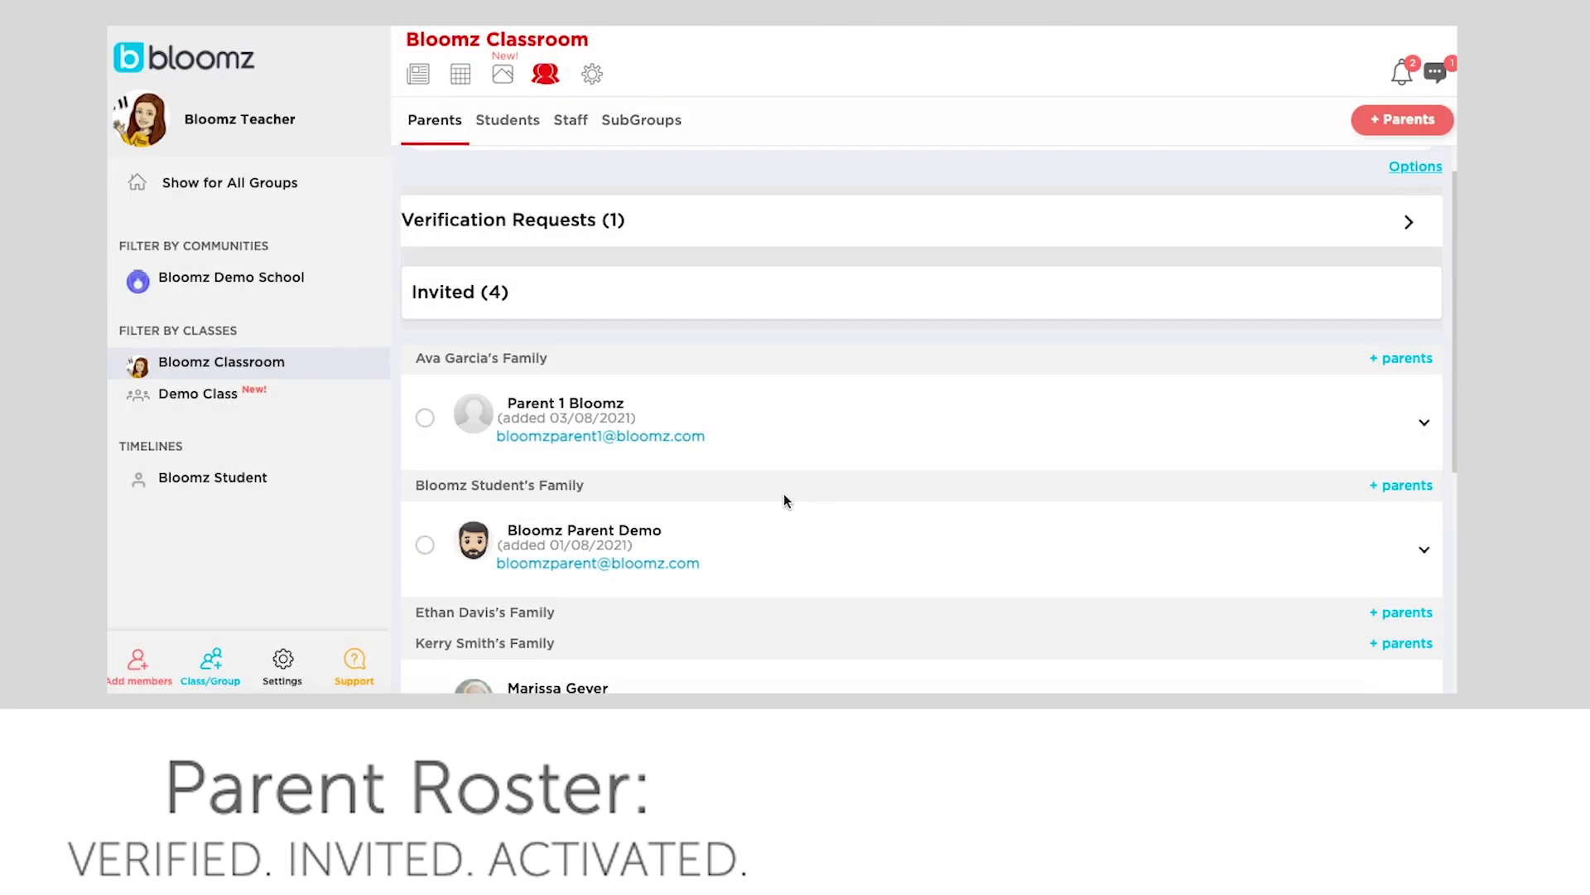
{"action": "left_click", "coordinate": [424, 421]}
{"action": "left_click", "coordinate": [315, 78]}
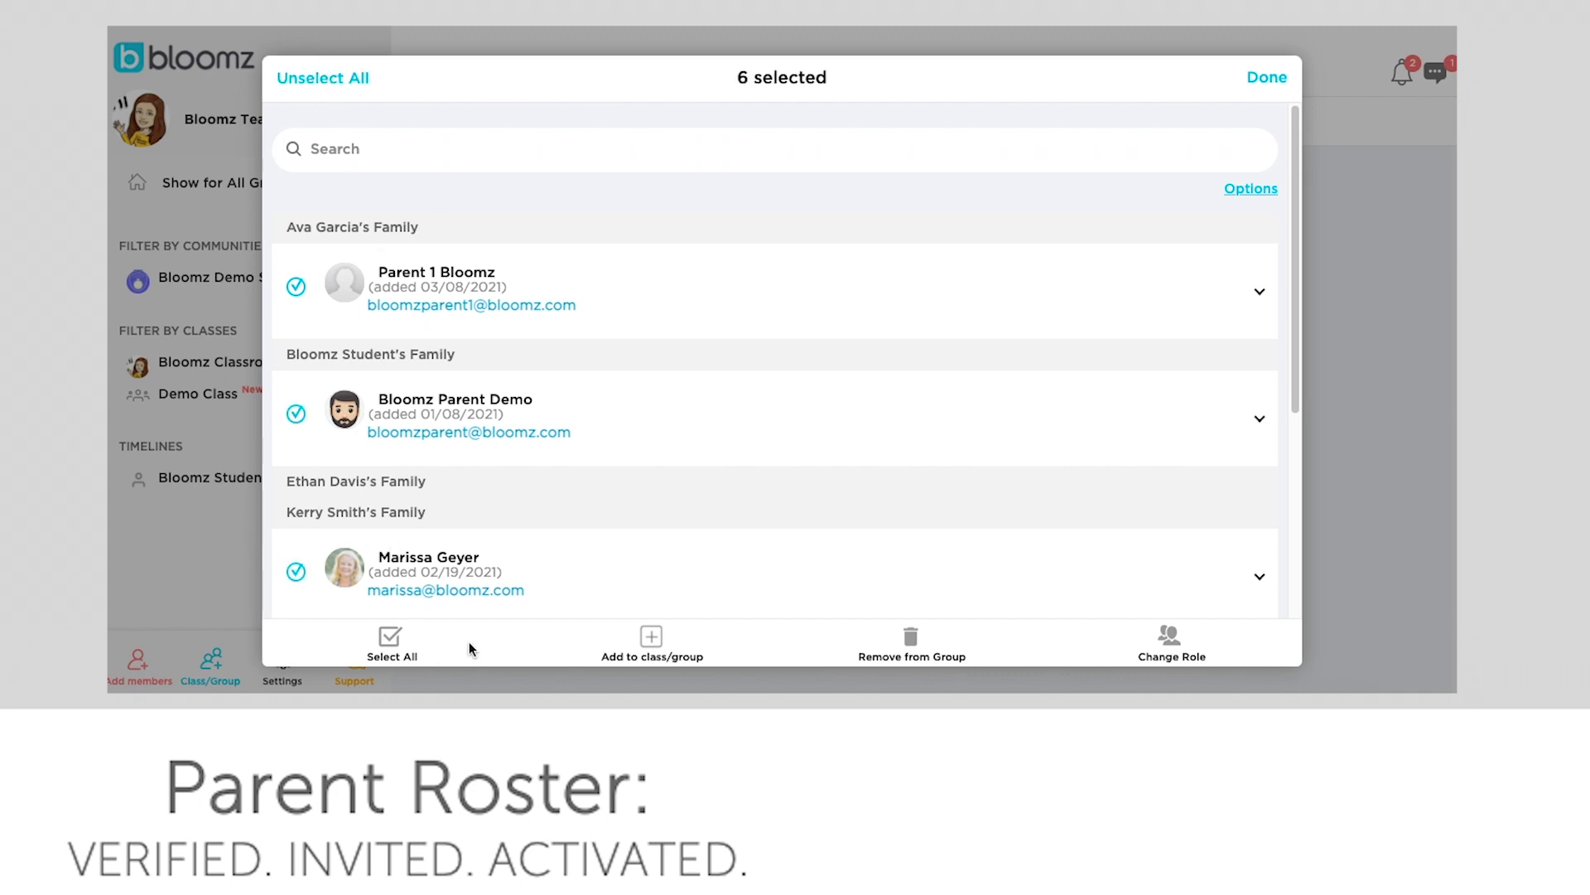
{"action": "left_click", "coordinate": [1268, 77]}
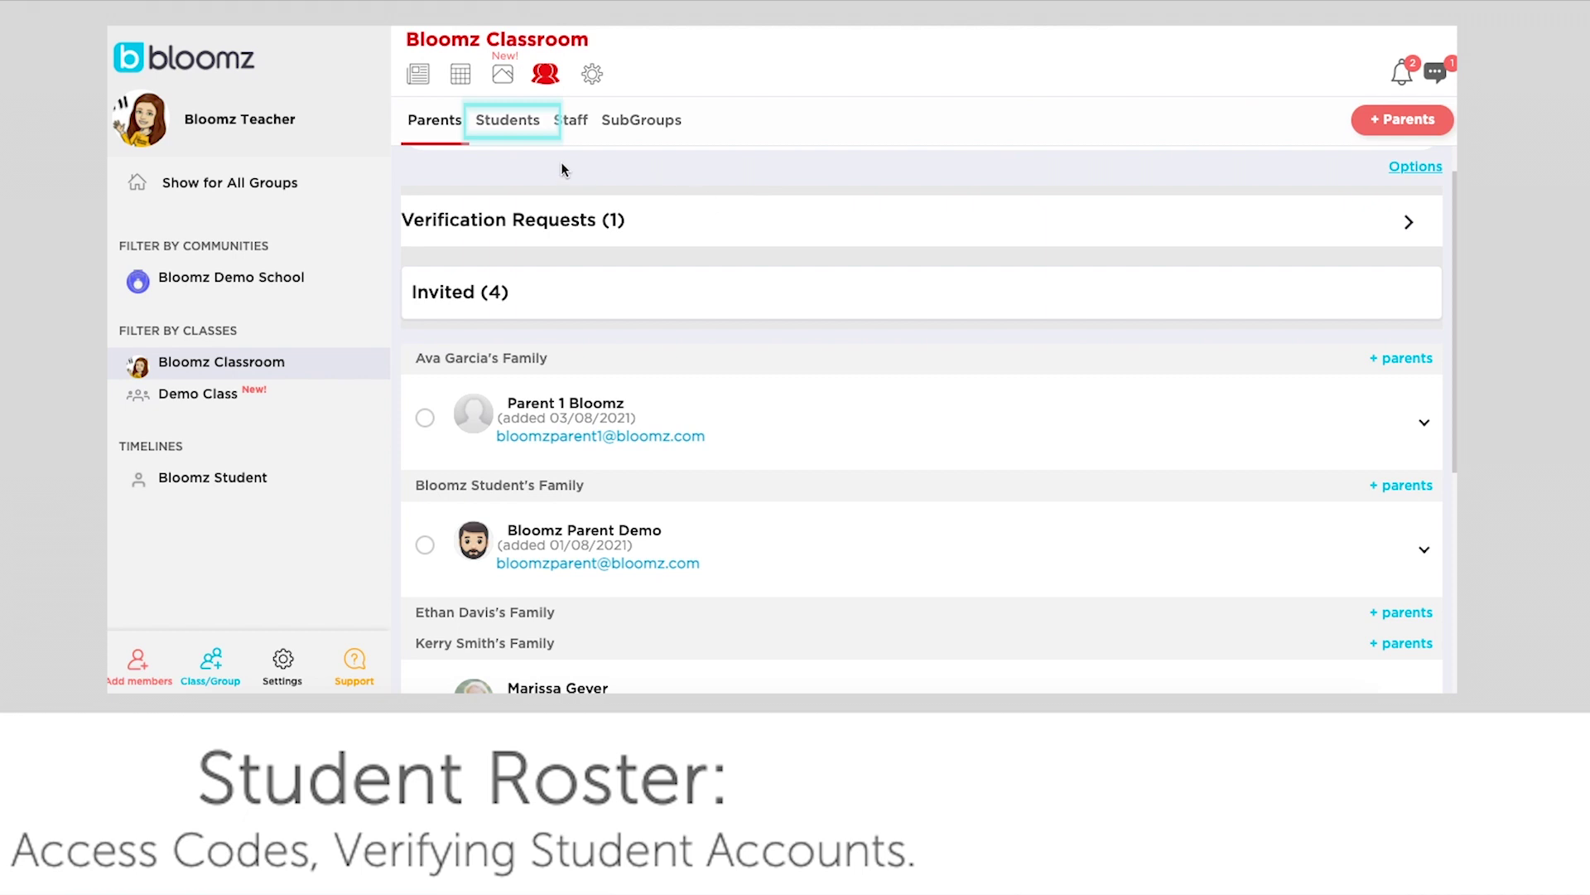
Step: In the student roster, select the student pending verification to view the bulk actions, and close the selection without changes
{"action": "left_click", "coordinate": [500, 133]}
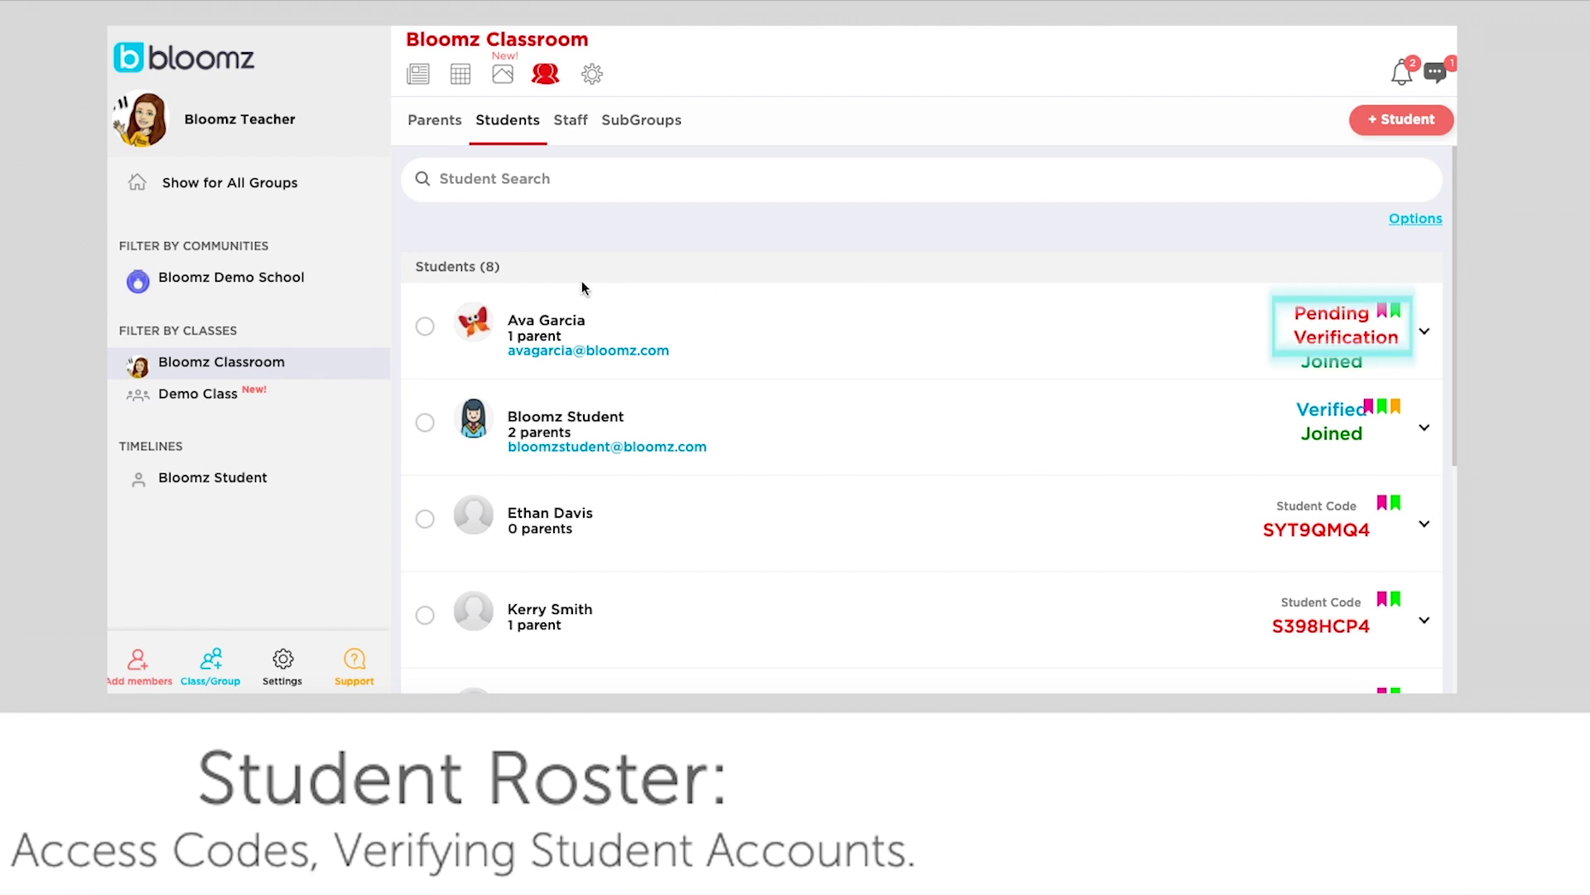
{"action": "left_click", "coordinate": [424, 329]}
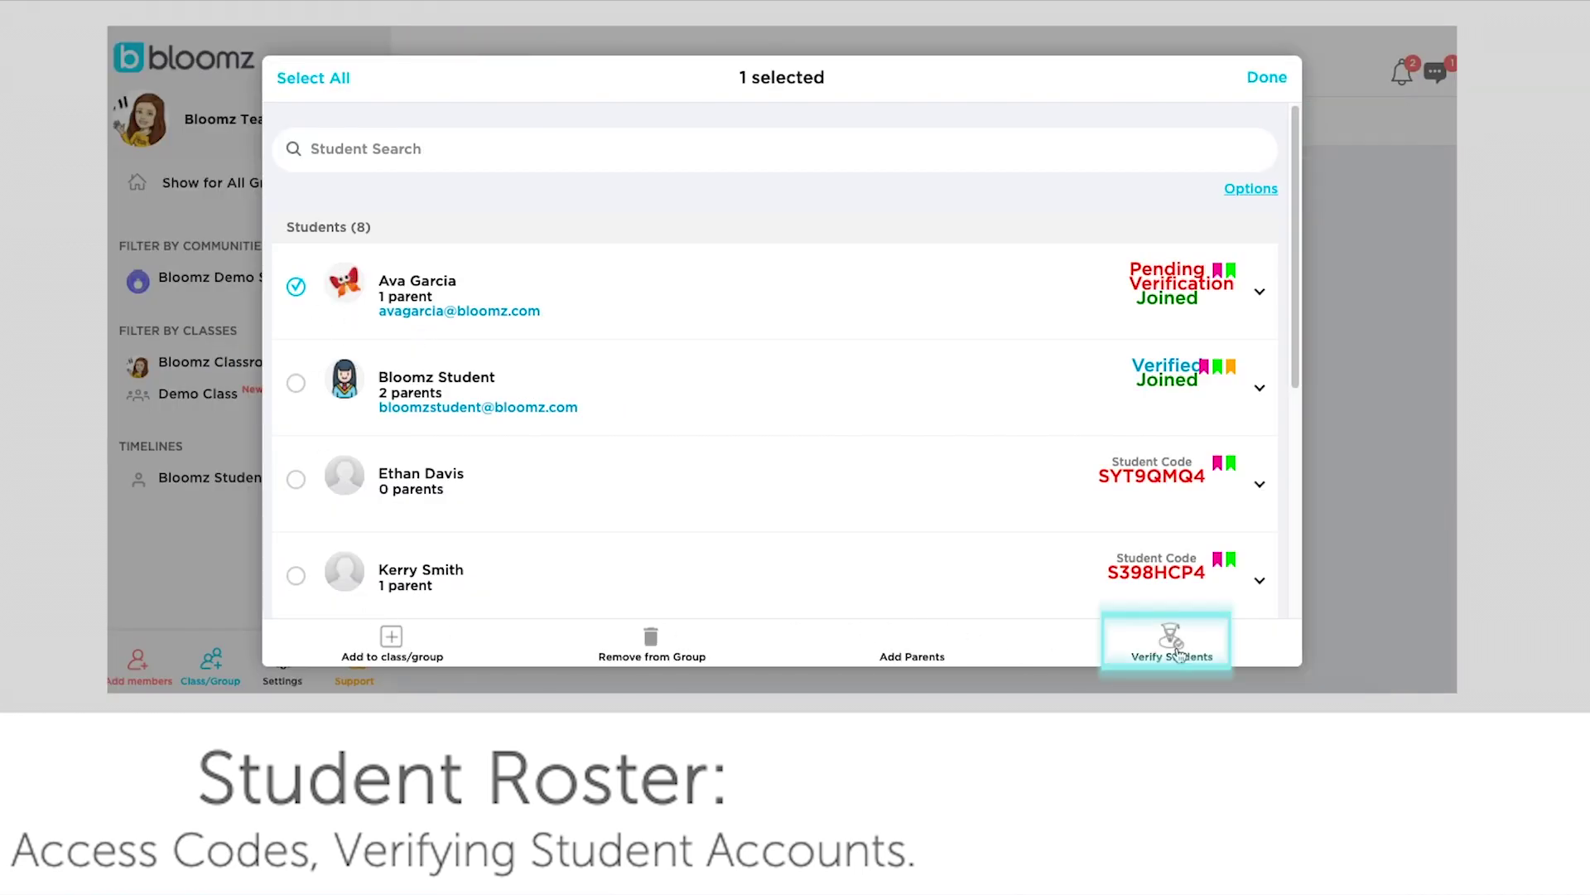
{"action": "left_click", "coordinate": [1264, 76]}
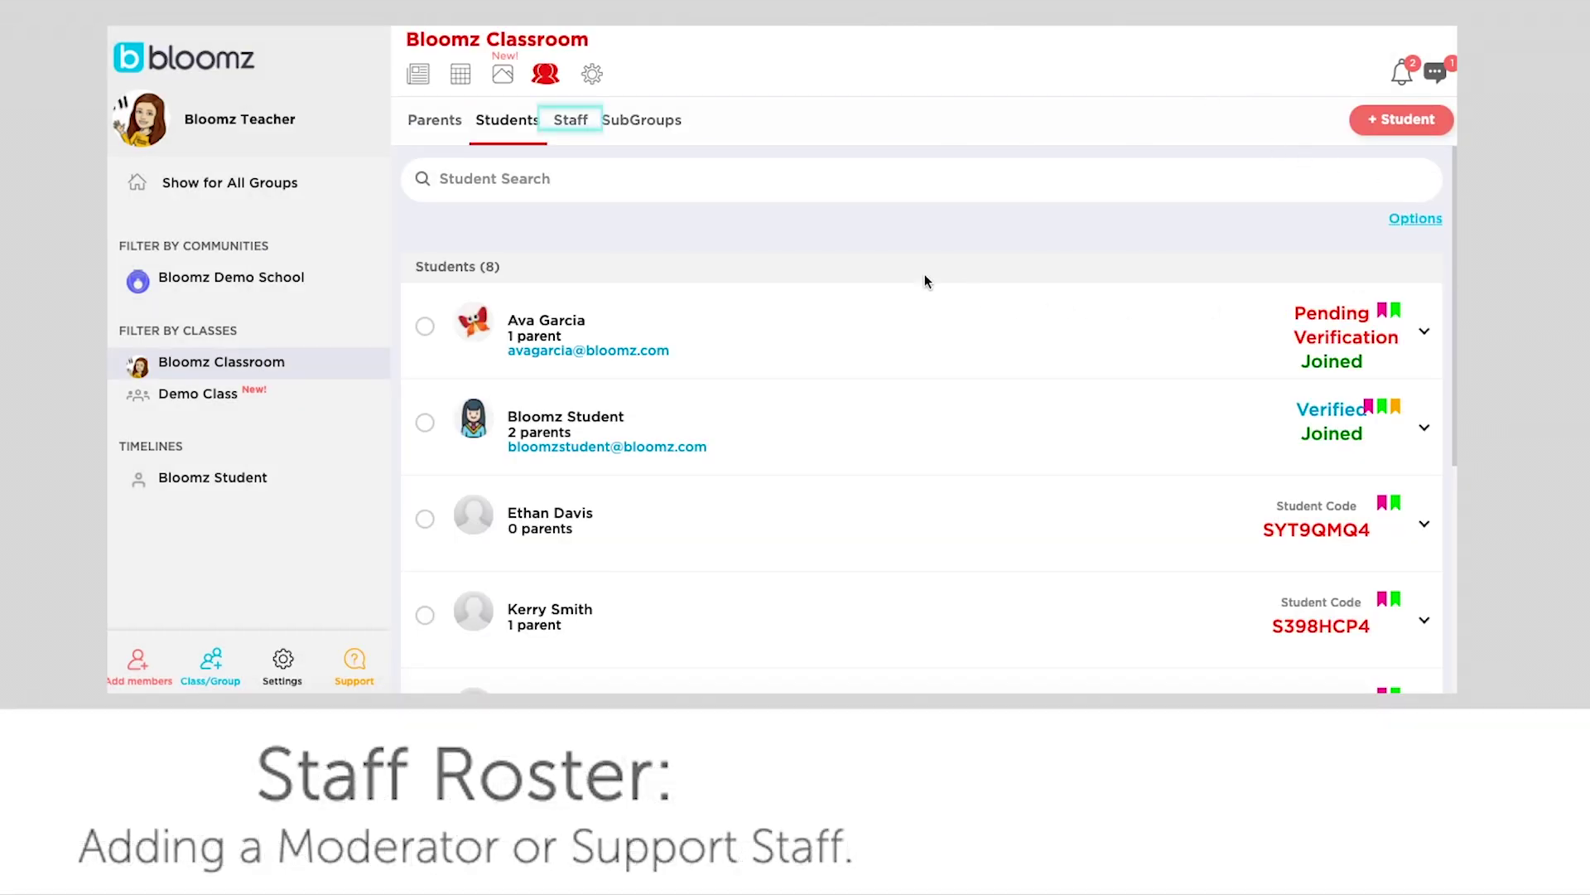
Step: In the staff roster, make the second Bloomz Teacher a moderator of the class
{"action": "left_click", "coordinate": [590, 131]}
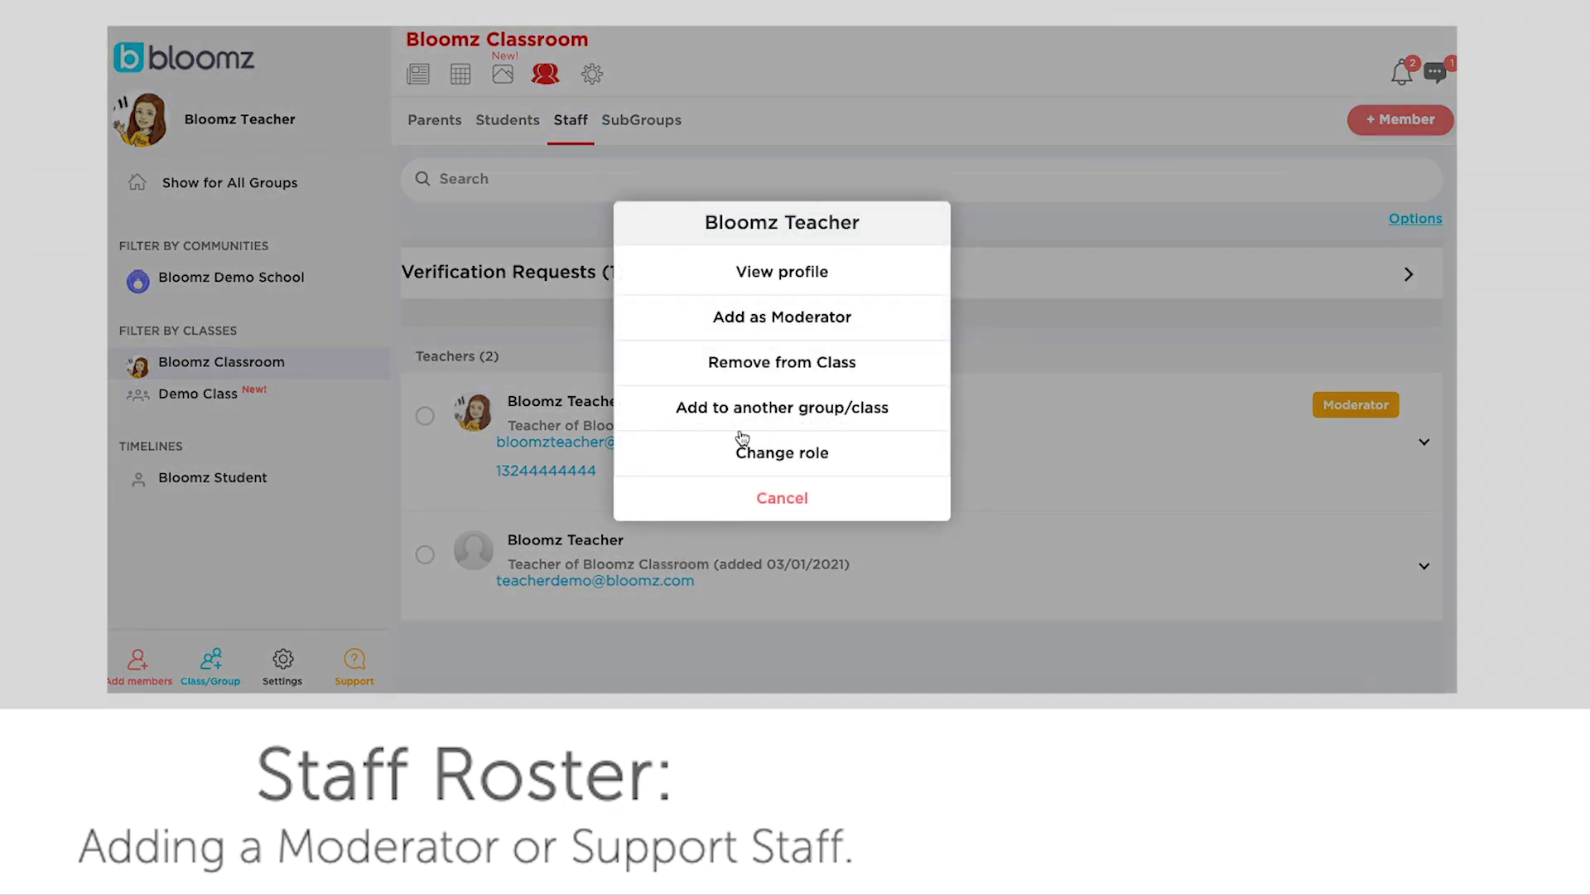
{"action": "left_click", "coordinate": [768, 319]}
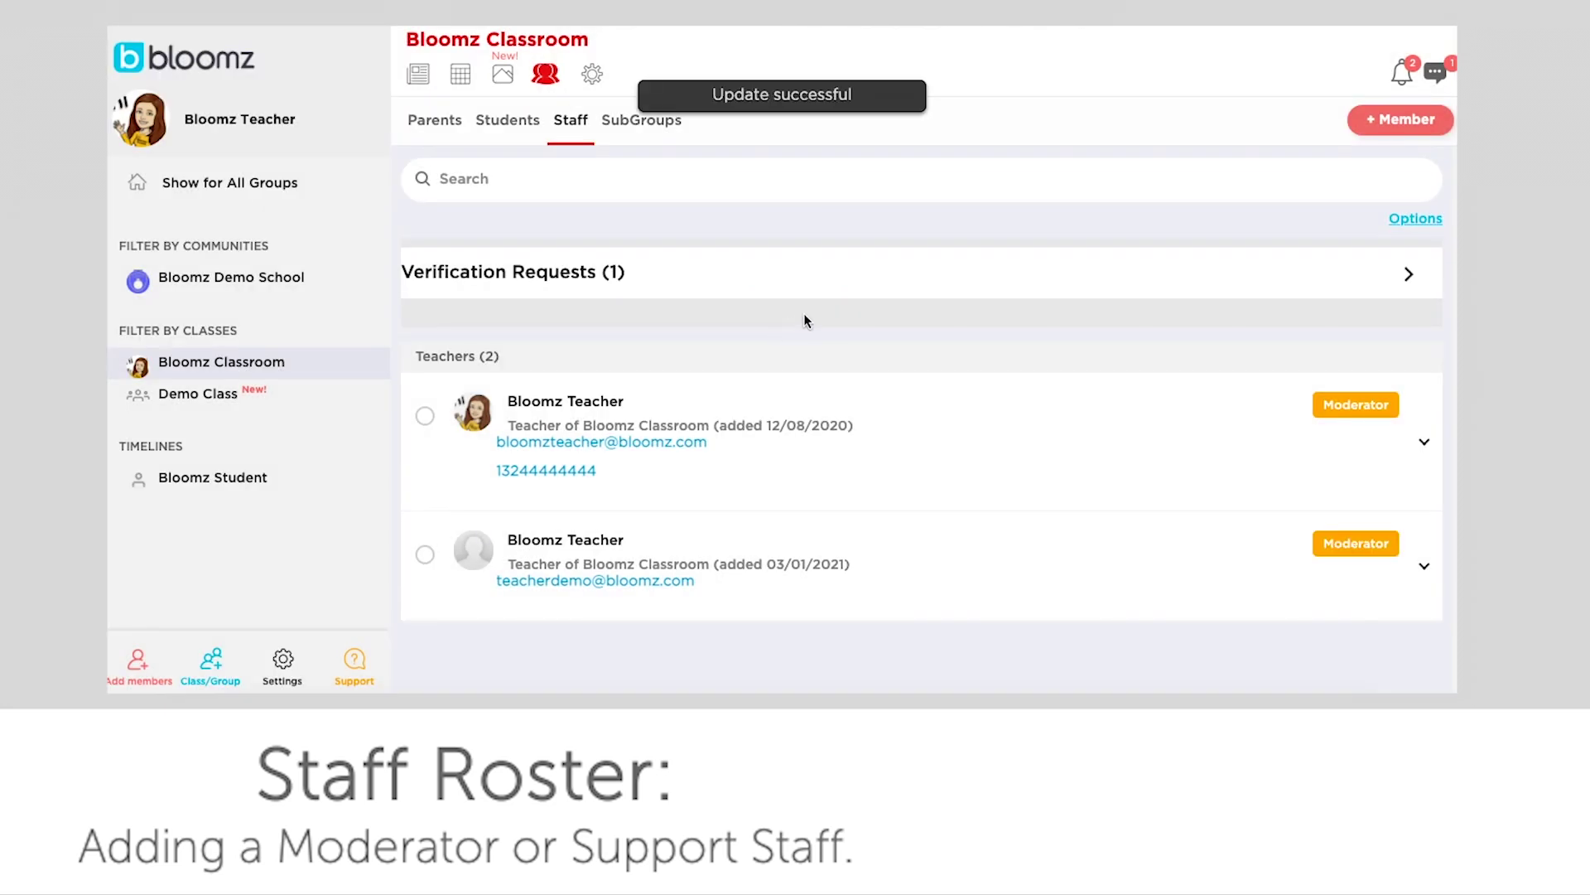